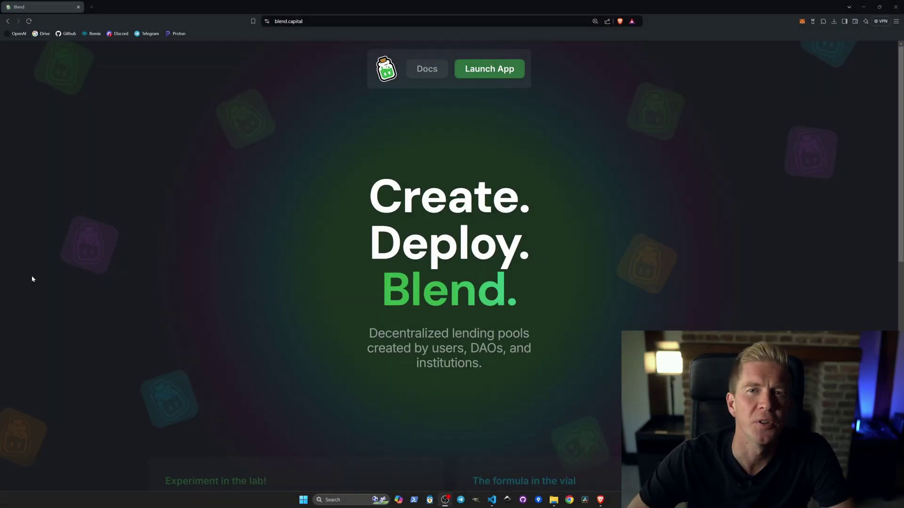
Step: Launch the Blend testnet app in a new tab, accept the terms, and begin connecting an xBull wallet
{"action": "scroll", "coordinate": [668, 265], "scroll_direction": "down", "scroll_amount": 5}
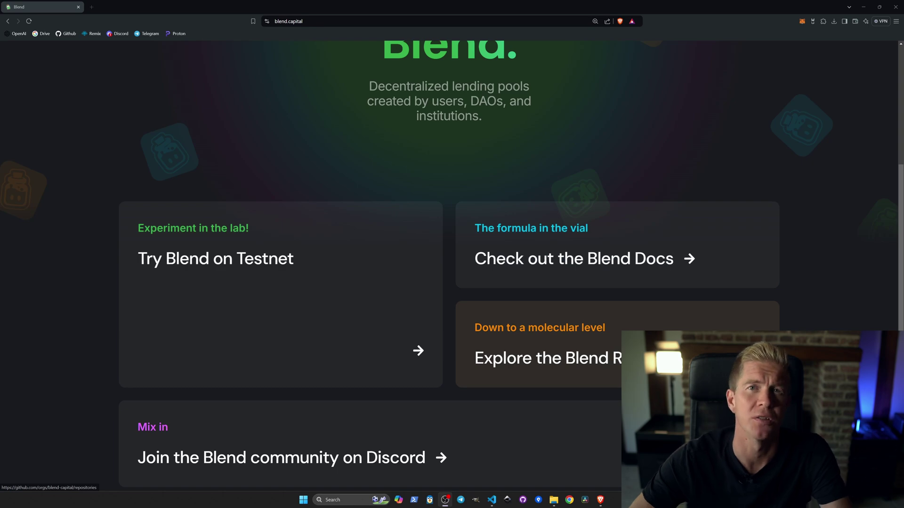
{"action": "scroll", "coordinate": [452, 263], "scroll_direction": "down", "scroll_amount": 3}
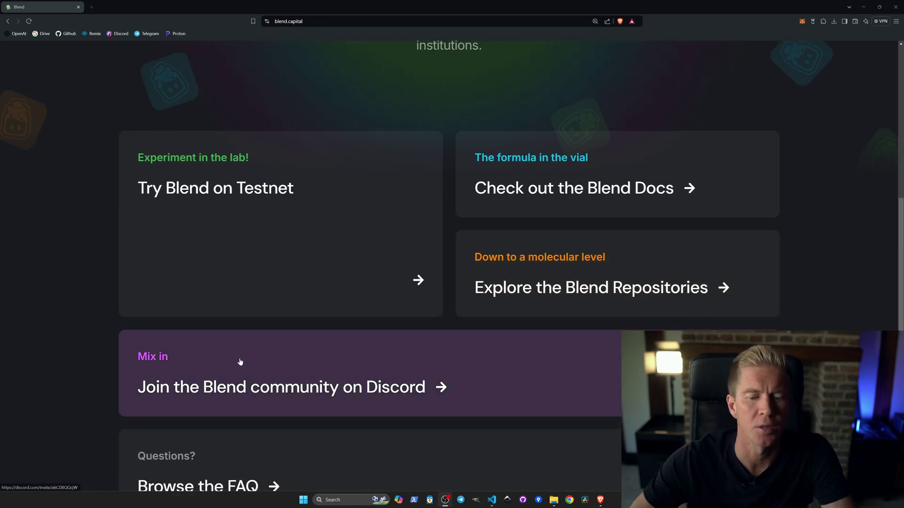
{"action": "scroll", "coordinate": [507, 371], "scroll_direction": "up", "scroll_amount": 5}
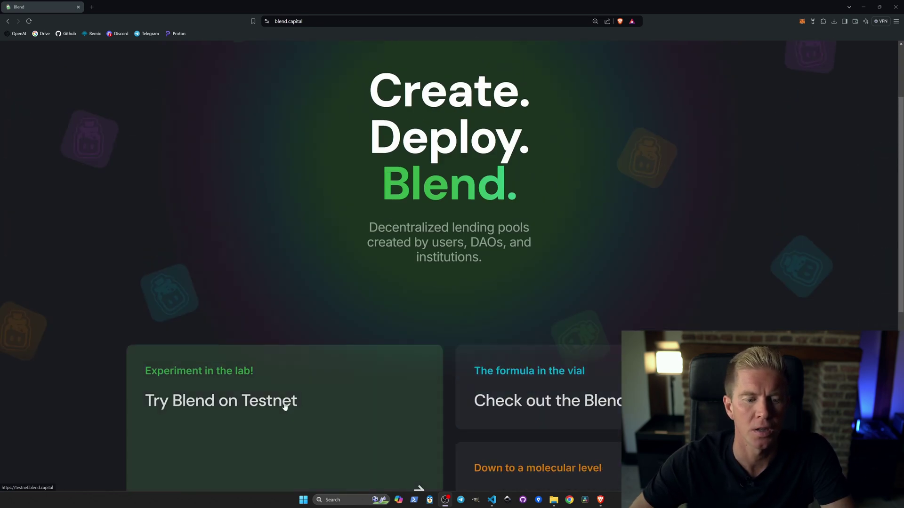
{"action": "left_click", "coordinate": [306, 411]}
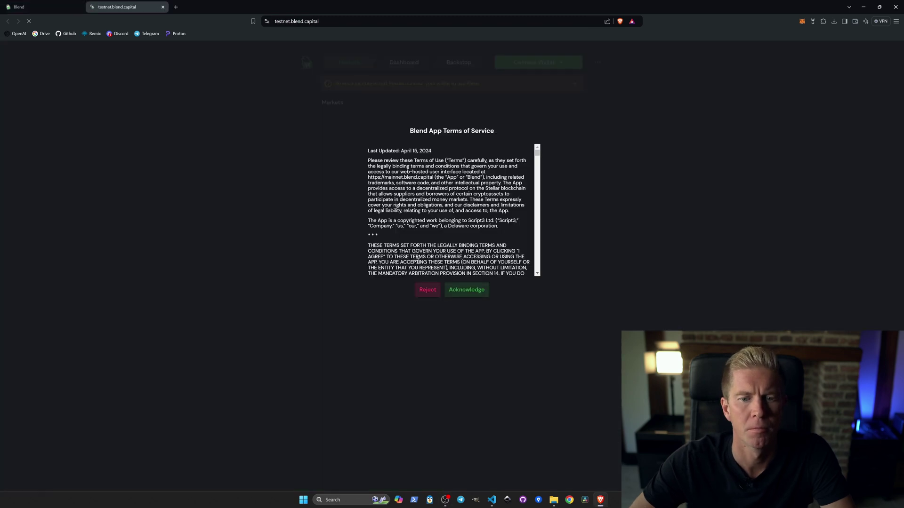
{"action": "left_click", "coordinate": [458, 291]}
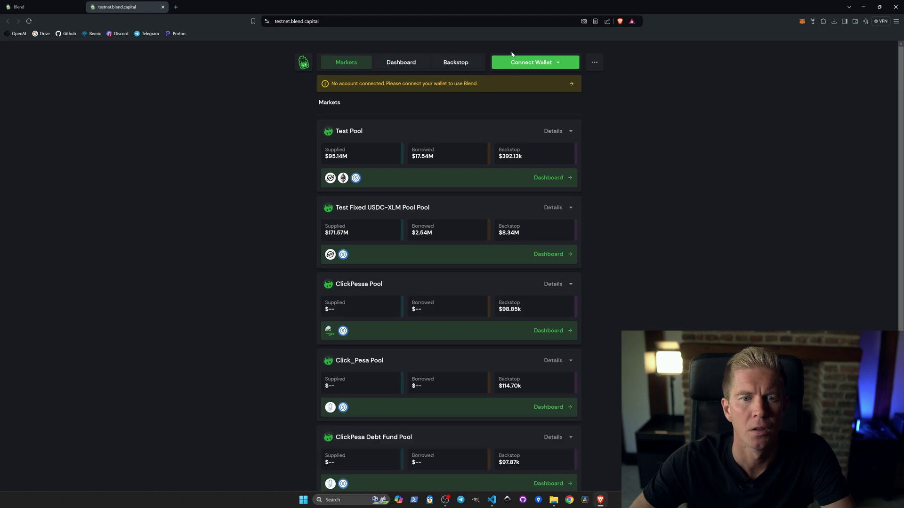
{"action": "left_click", "coordinate": [517, 64]}
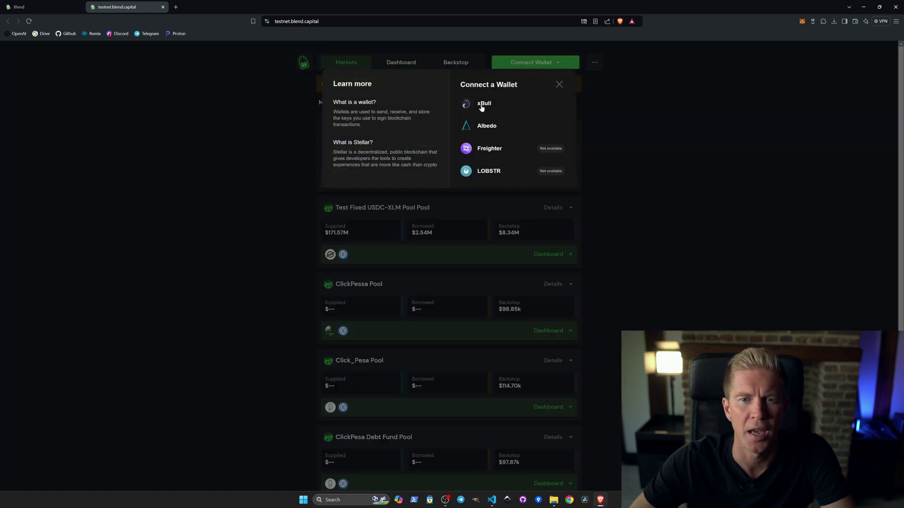
{"action": "left_click", "coordinate": [481, 105]}
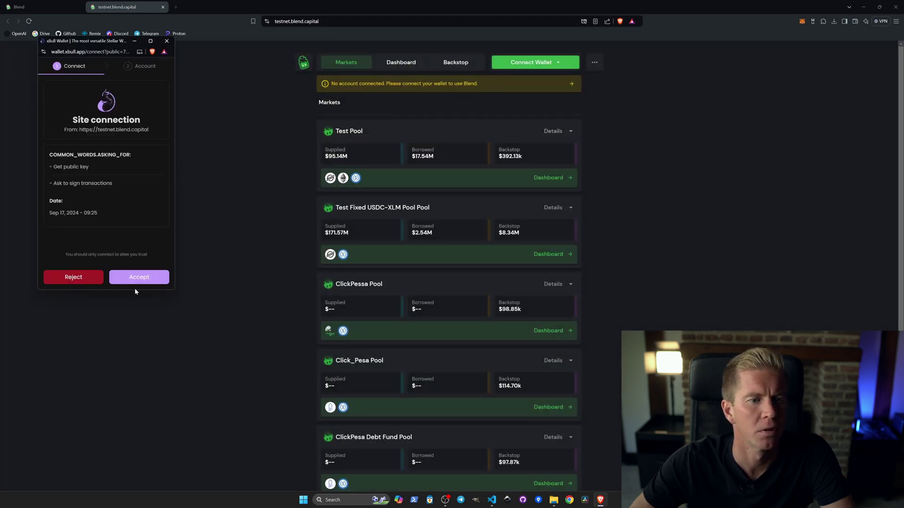
Step: Approve the xBull connection for the Blend testnet site and close the leftover wallet tab
{"action": "left_click", "coordinate": [138, 277]}
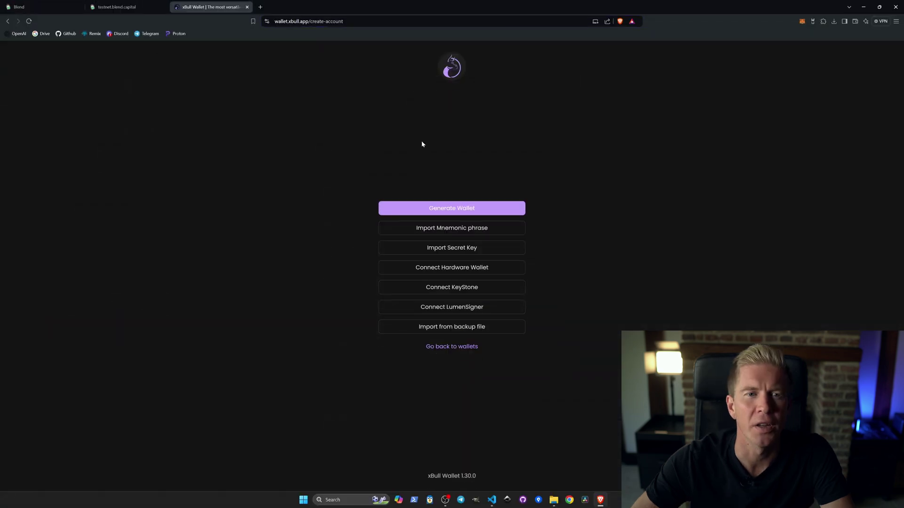
{"action": "left_click", "coordinate": [352, 21]}
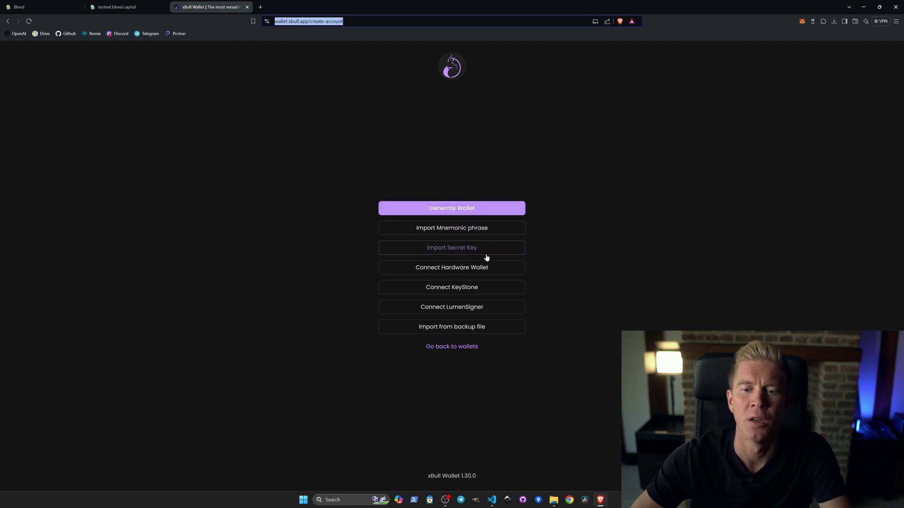
{"action": "key", "text": "ctrl+w"}
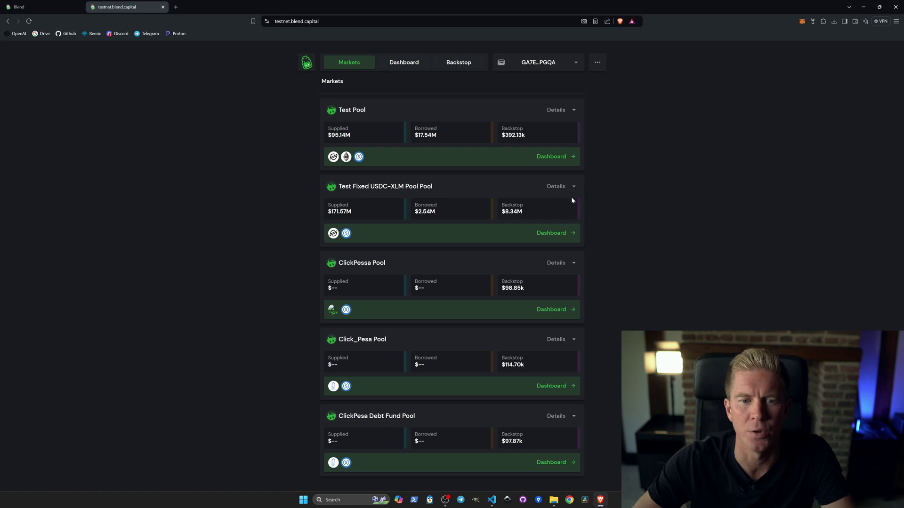
Step: Enter a 100 XLM supply on the Test Fixed USDC-XLM Pool and submit it
{"action": "left_click", "coordinate": [553, 233]}
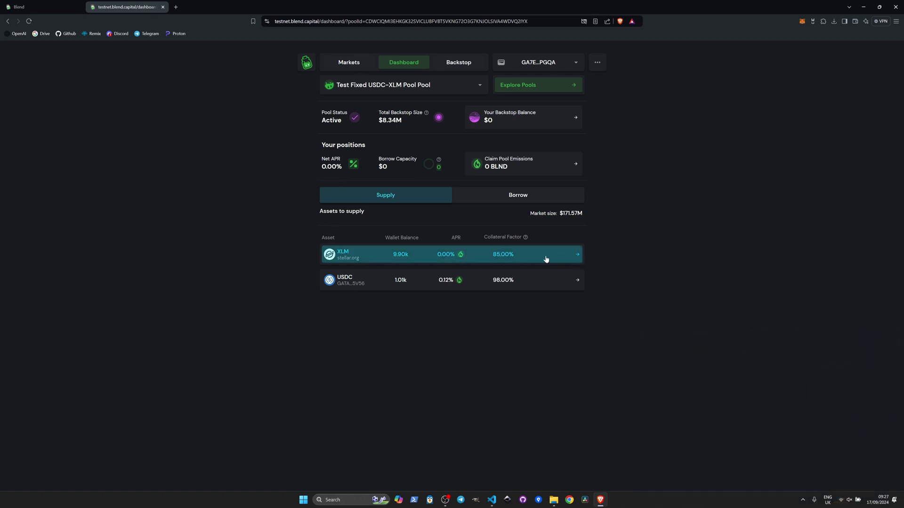
{"action": "left_click", "coordinate": [543, 257]}
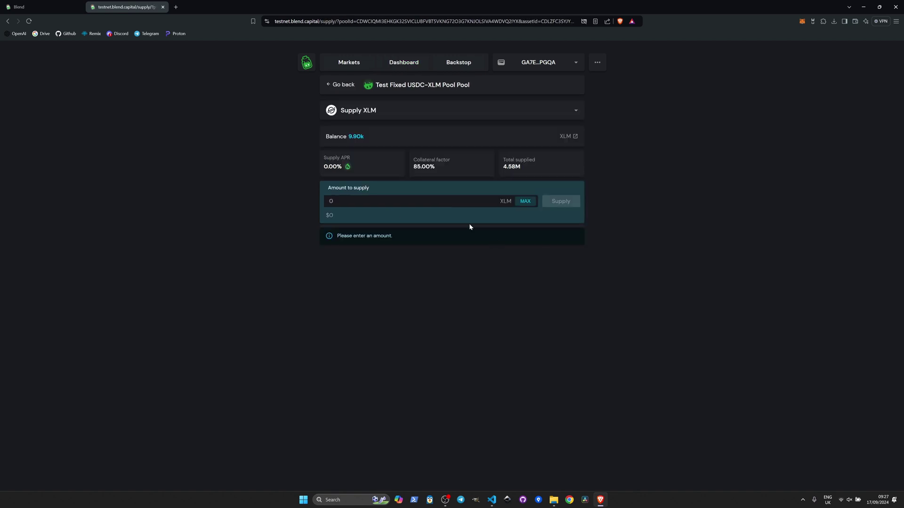
{"action": "left_click", "coordinate": [525, 201]}
{"action": "left_click", "coordinate": [390, 201]}
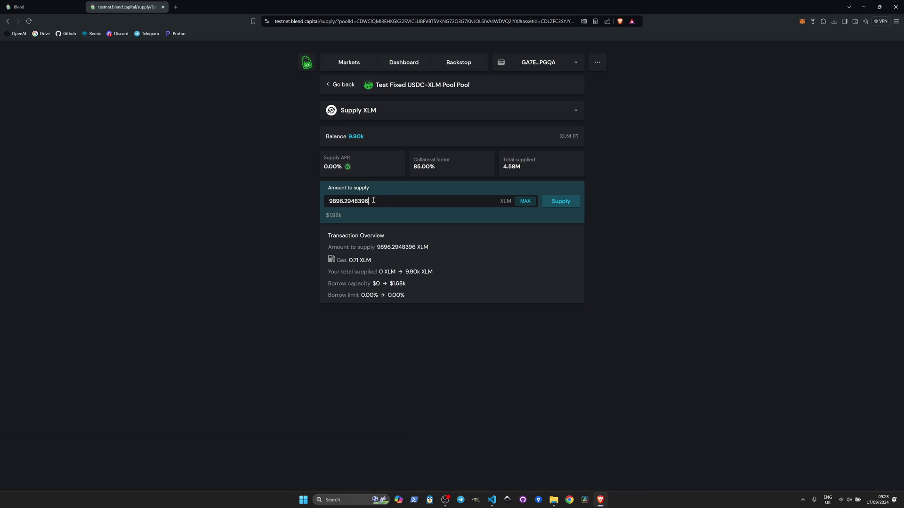
{"action": "left_click_drag", "start_coordinate": [373, 199], "coordinate": [288, 201]}
{"action": "type", "text": "100"}
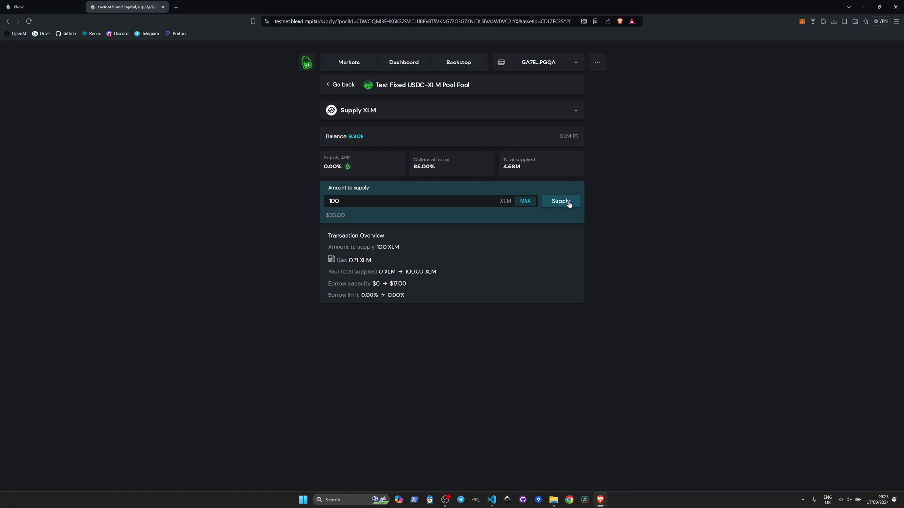
{"action": "left_click", "coordinate": [569, 202]}
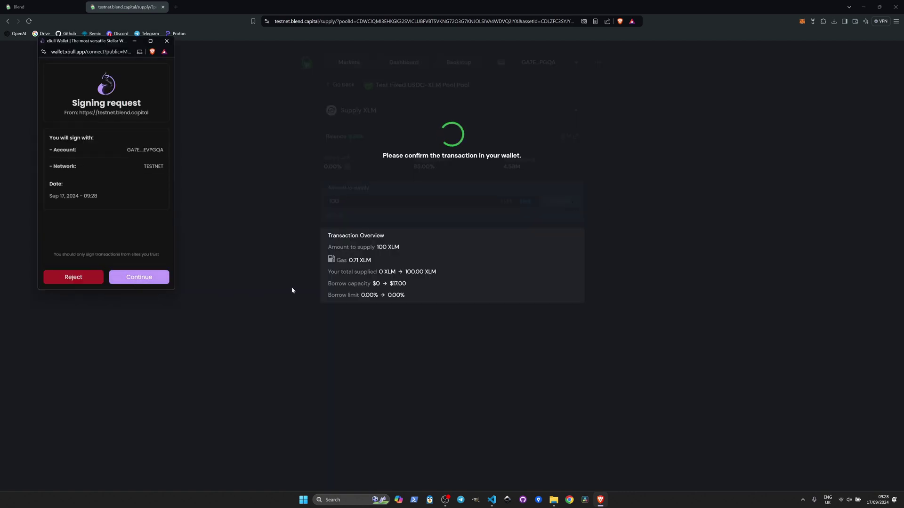
Step: Sign the supply in xBull and confirm the 100 XLM position with $17.00 borrow capacity
{"action": "left_click", "coordinate": [137, 282]}
{"action": "left_click", "coordinate": [142, 274]}
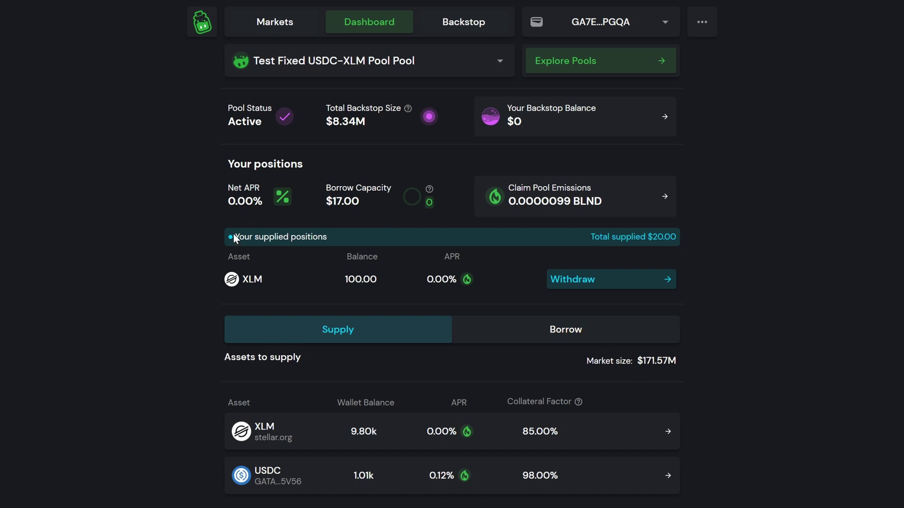
{"action": "left_click_drag", "start_coordinate": [233, 239], "coordinate": [310, 236]}
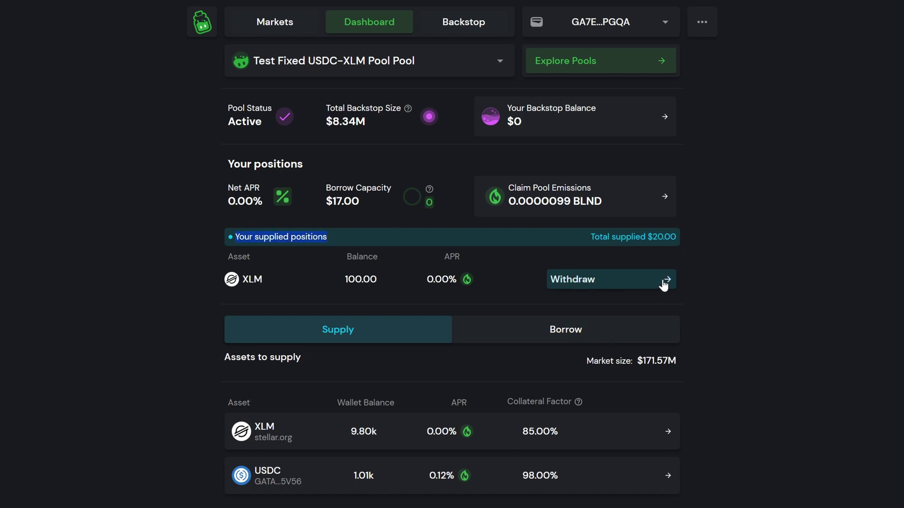
{"action": "left_click", "coordinate": [591, 329]}
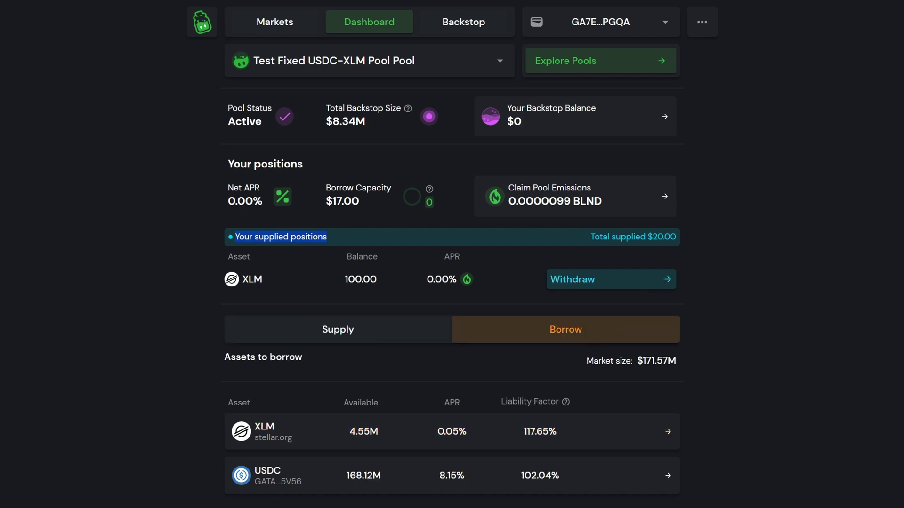
Step: Borrow 10 USDC at 8.15% APR, leaving $6.80 borrow capacity, and return to the dashboard
{"action": "left_click", "coordinate": [563, 478]}
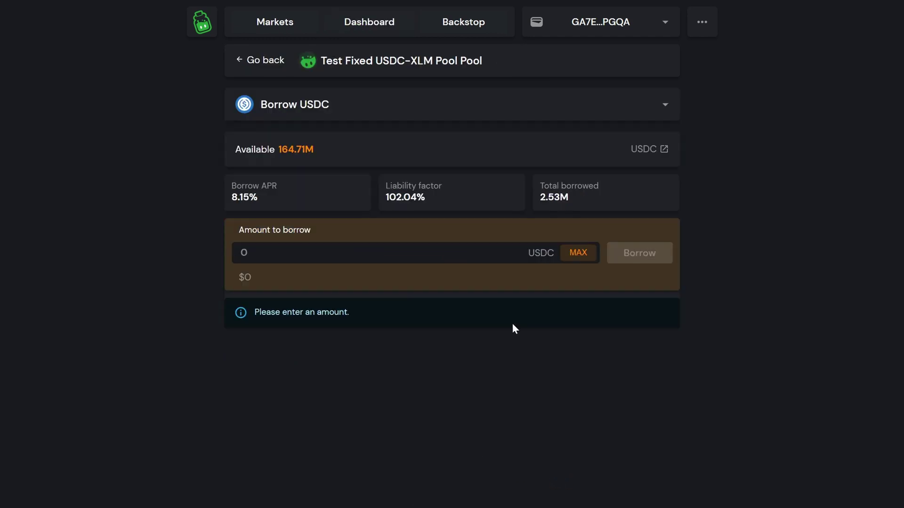
{"action": "left_click", "coordinate": [578, 253]}
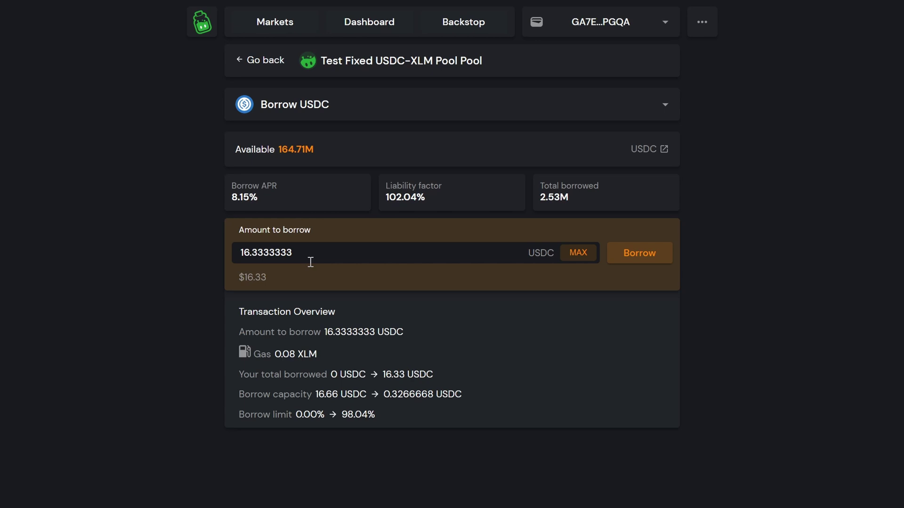
{"action": "left_click_drag", "start_coordinate": [317, 255], "coordinate": [175, 262]}
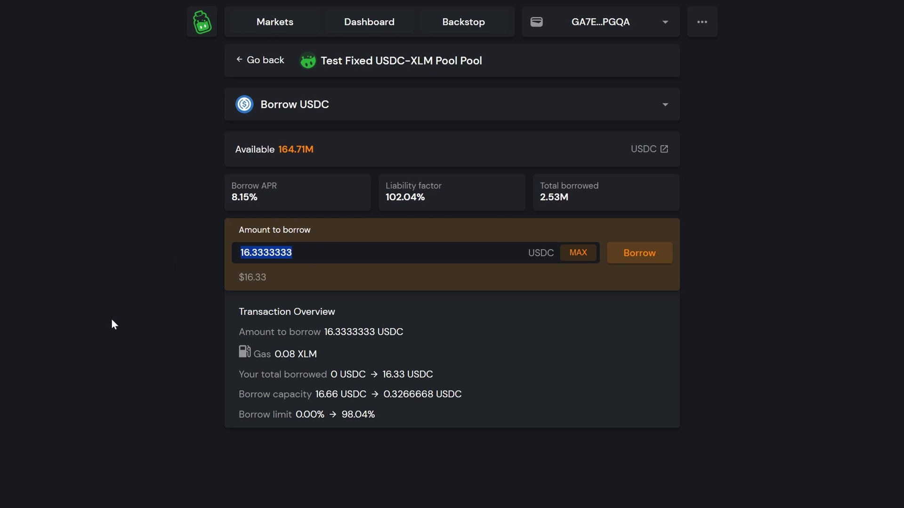
{"action": "key", "text": "BackSpace"}
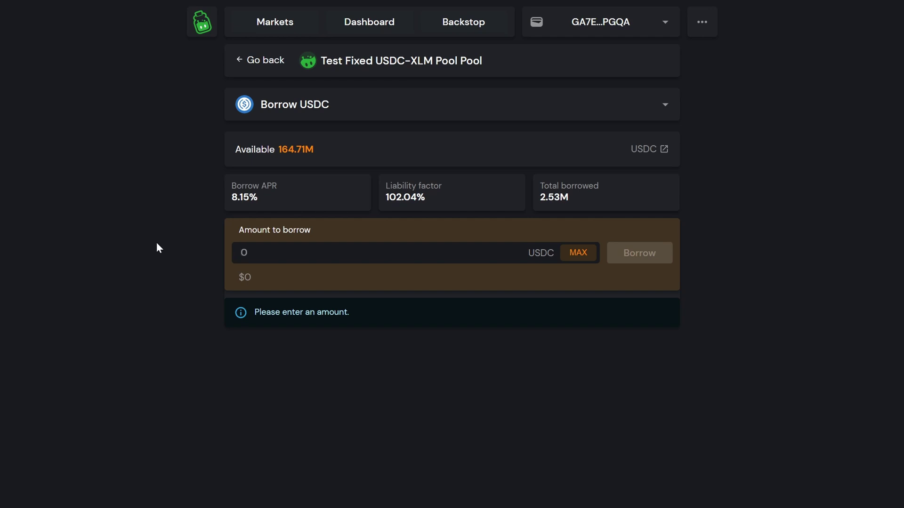
{"action": "type", "text": "10"}
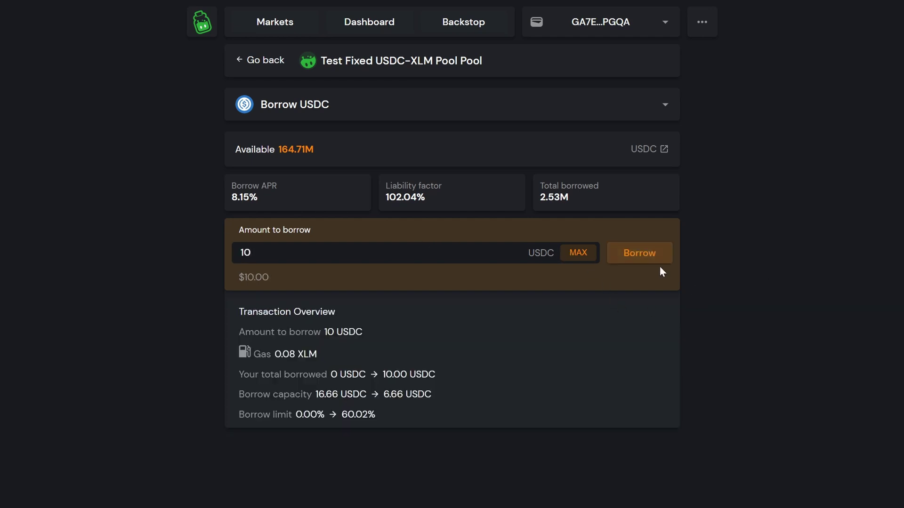
{"action": "left_click", "coordinate": [648, 254]}
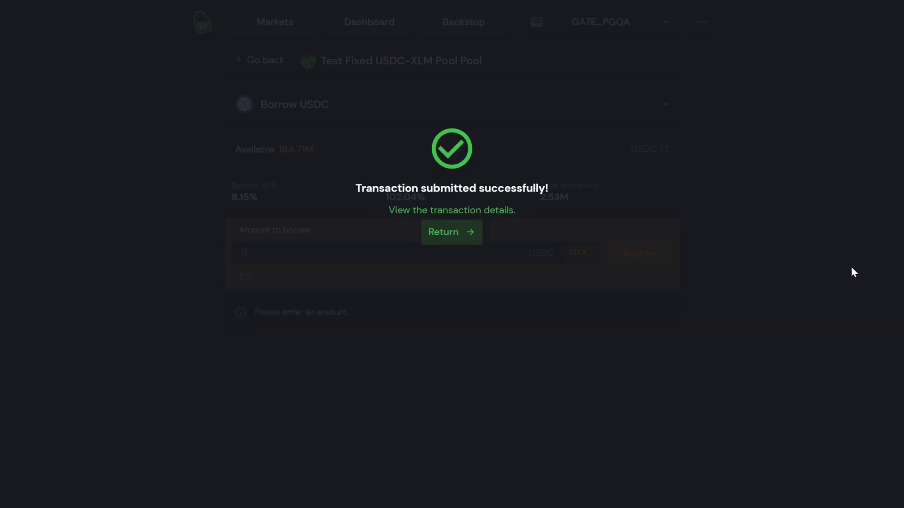
{"action": "left_click", "coordinate": [462, 240]}
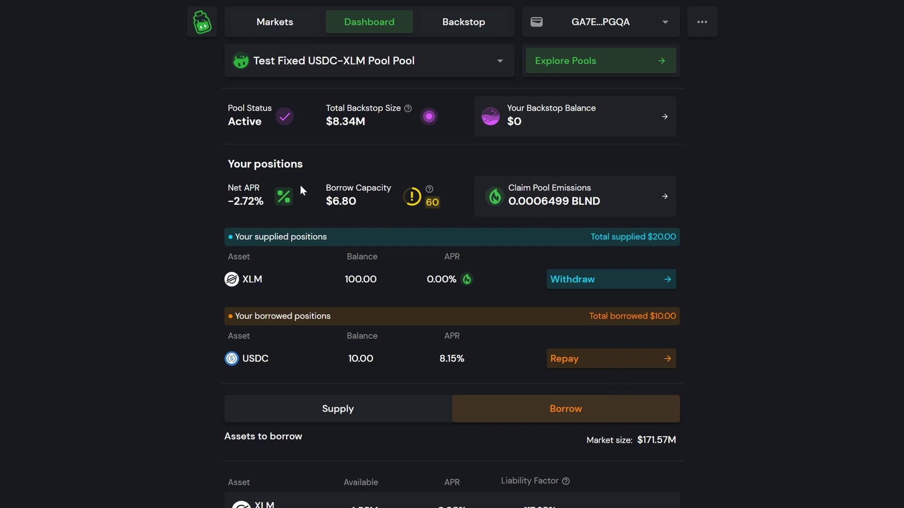
Step: Repay the full 10 USDC debt and return to the pool dashboard
{"action": "left_click", "coordinate": [567, 369]}
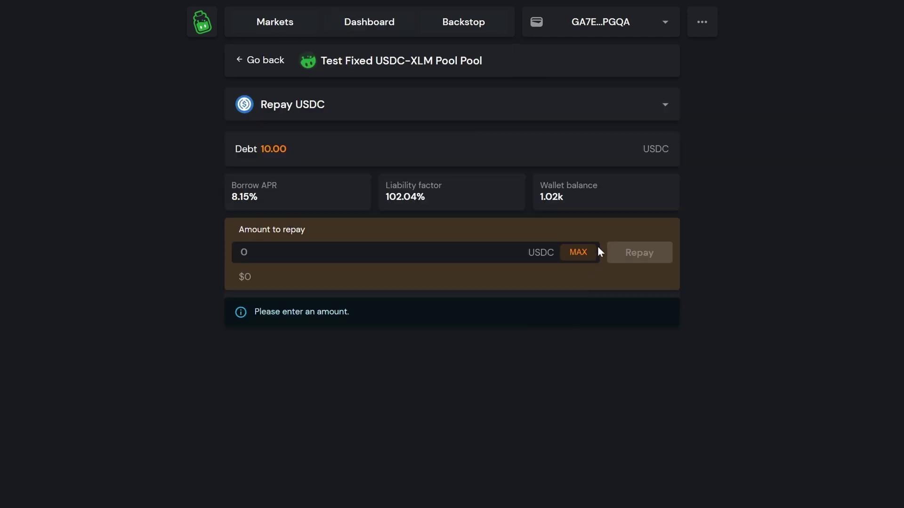
{"action": "left_click", "coordinate": [579, 255]}
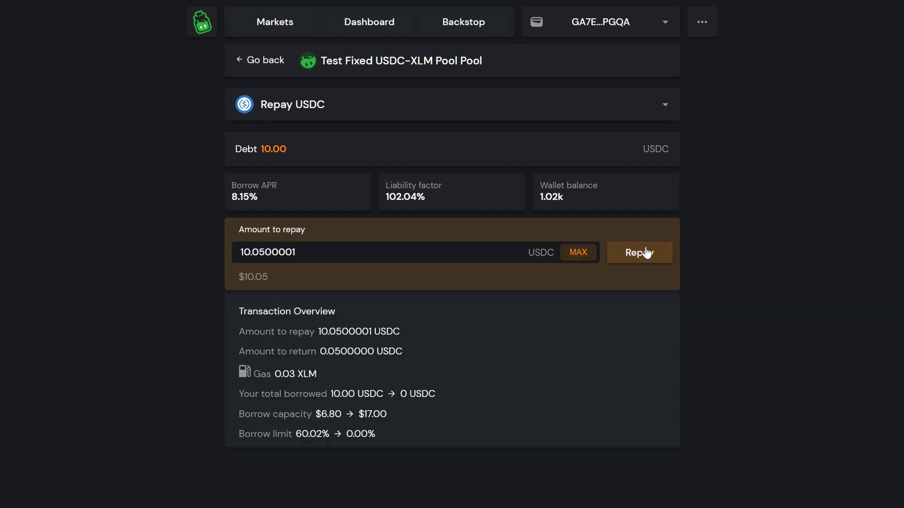
{"action": "left_click", "coordinate": [653, 255]}
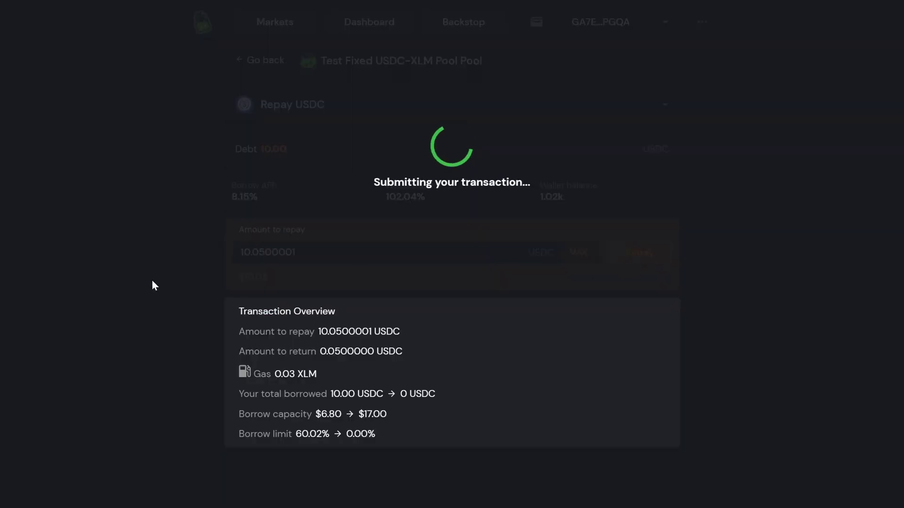
{"action": "left_click", "coordinate": [459, 242]}
Step: Withdraw the entire XLM supply from the pool using the maximum amount
{"action": "left_click", "coordinate": [611, 279]}
{"action": "left_click", "coordinate": [578, 260]}
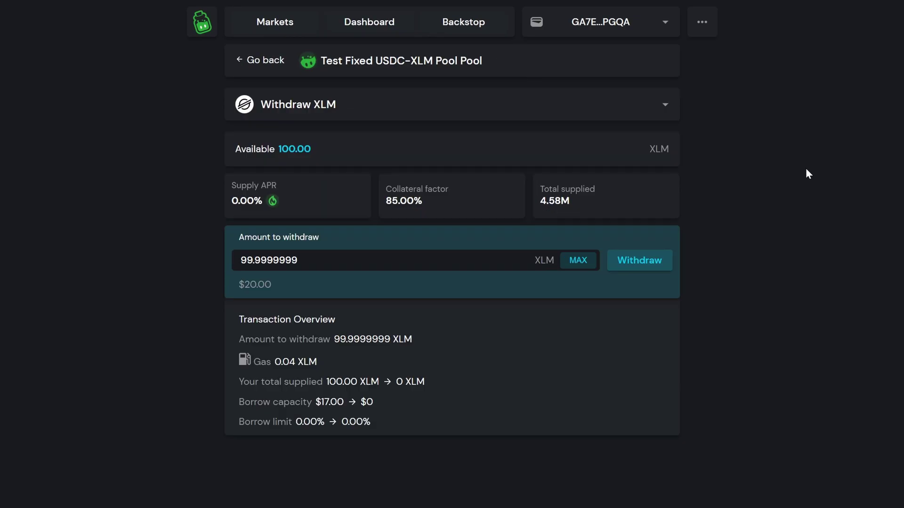
{"action": "left_click", "coordinate": [639, 261]}
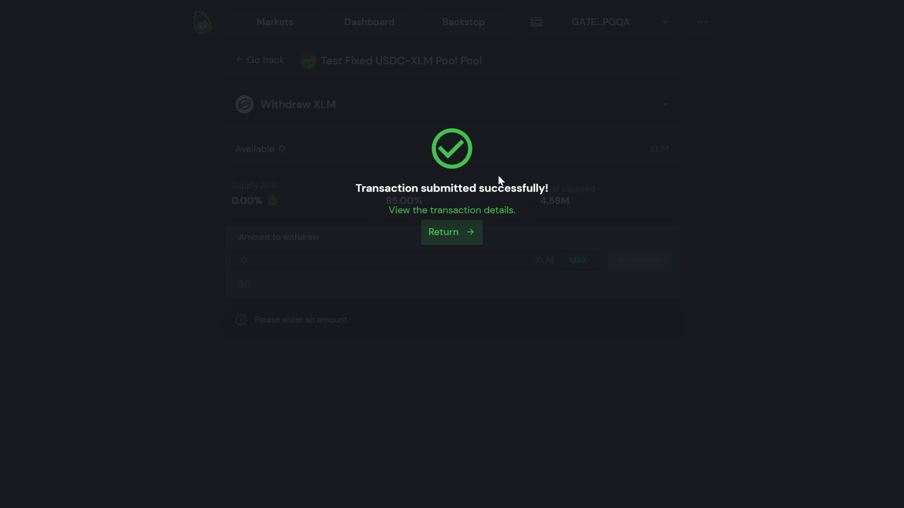
{"action": "left_click", "coordinate": [460, 230]}
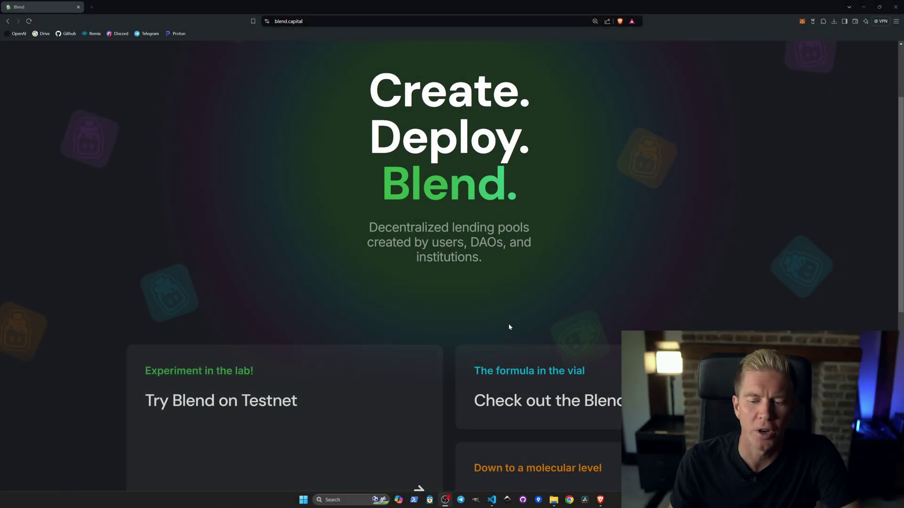
Step: Open the Blend documentation in a new tab, enlarged, at the Deployments page
{"action": "scroll", "coordinate": [533, 326], "scroll_direction": "down", "scroll_amount": 3}
{"action": "left_click", "coordinate": [541, 263]}
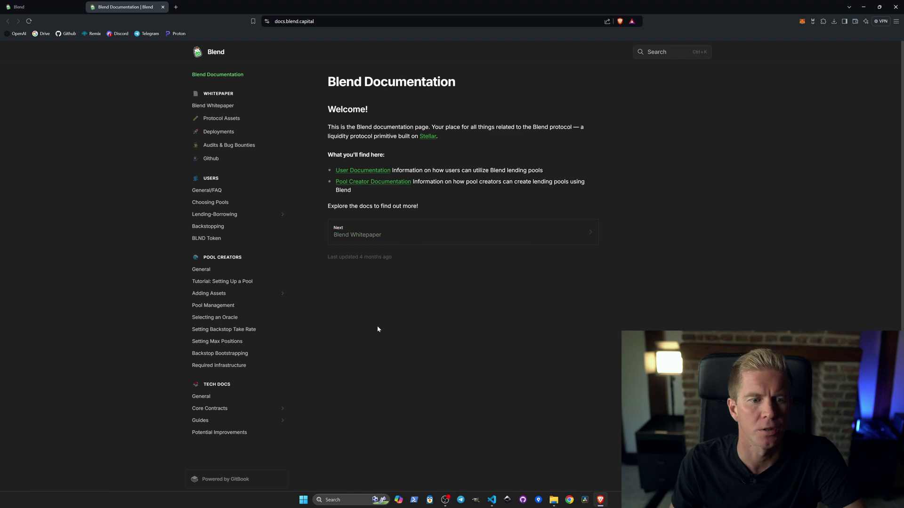
{"action": "key", "text": "ctrl+plus"}
{"action": "key", "text": "ctrl+plus"}
{"action": "key", "text": "ctrl+plus"}
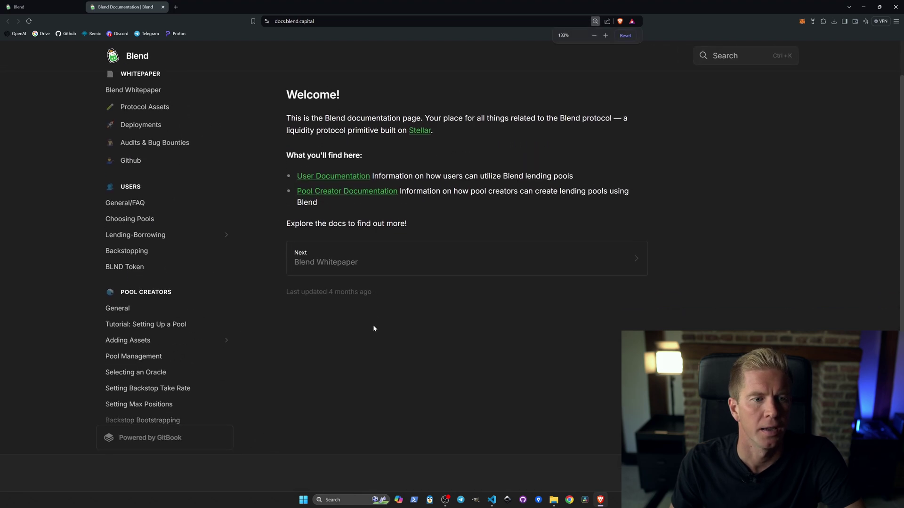
{"action": "scroll", "coordinate": [202, 269], "scroll_direction": "down", "scroll_amount": 2}
{"action": "scroll", "coordinate": [128, 169], "scroll_direction": "up", "scroll_amount": 1}
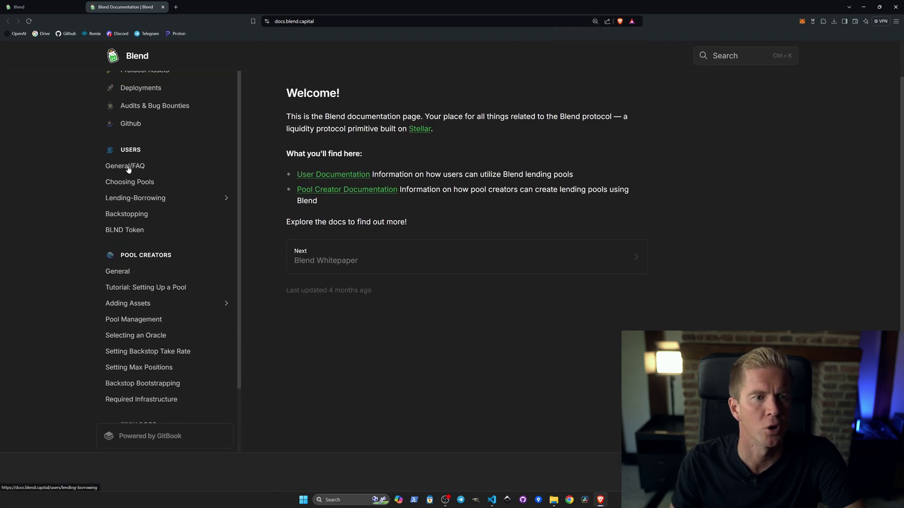
{"action": "left_click", "coordinate": [125, 91]}
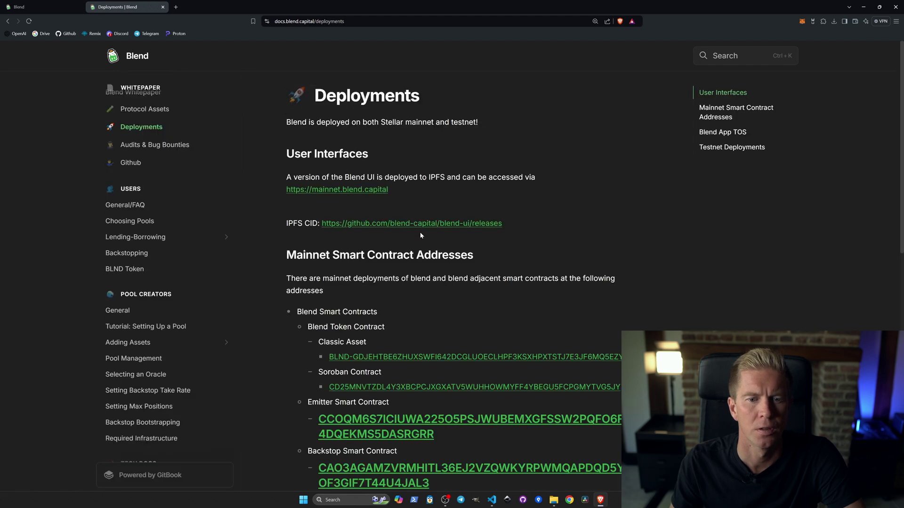
Step: Open testnet.contracts.json on GitHub and select the XLM-USDC-Pool contract address
{"action": "scroll", "coordinate": [398, 294], "scroll_direction": "down", "scroll_amount": 5}
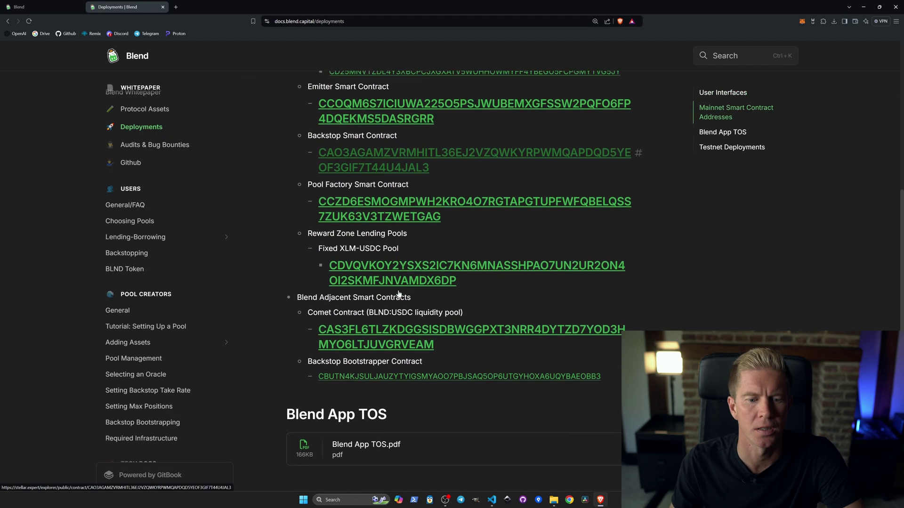
{"action": "scroll", "coordinate": [399, 294], "scroll_direction": "down", "scroll_amount": 4}
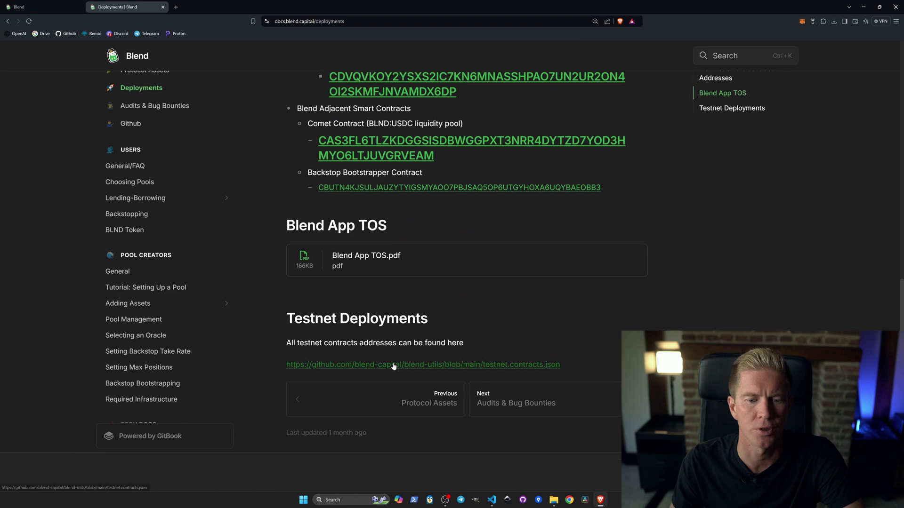
{"action": "left_click", "coordinate": [394, 364]}
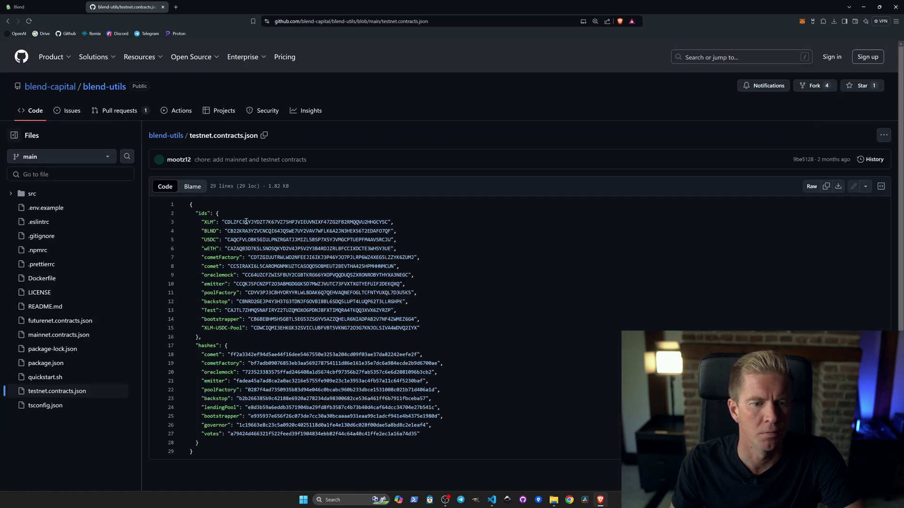
{"action": "double_click", "coordinate": [301, 328]}
{"action": "key", "text": "ctrl+c"}
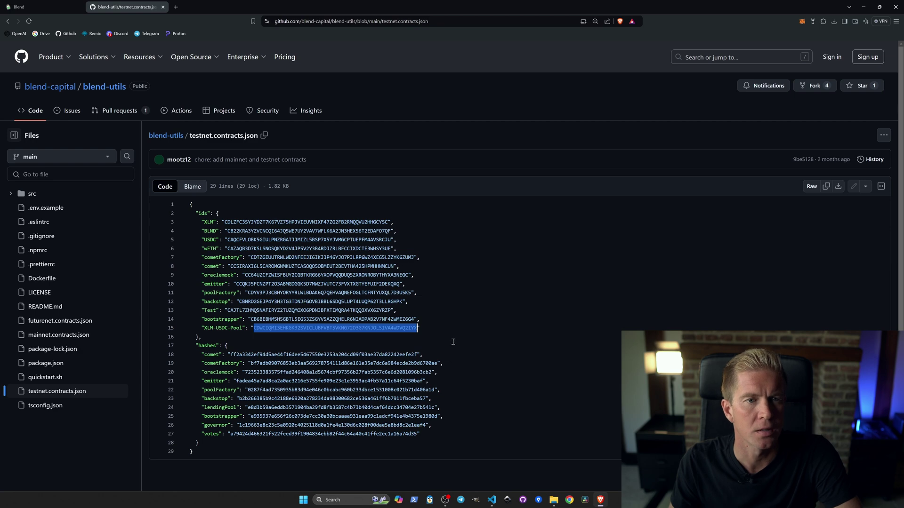
Step: Load stellar.expert in a new tab and switch it to the testnet network
{"action": "left_click", "coordinate": [176, 7]}
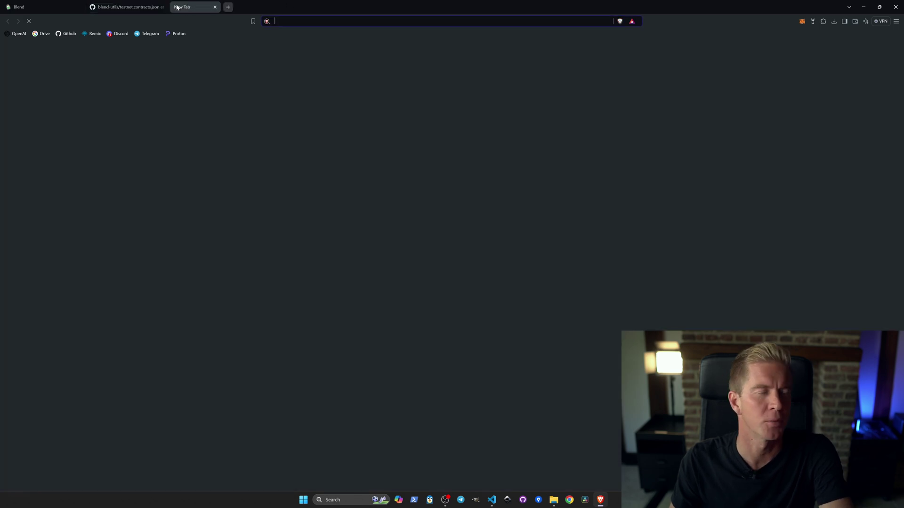
{"action": "type", "text": "stellar.expert"}
{"action": "key", "text": "Return"}
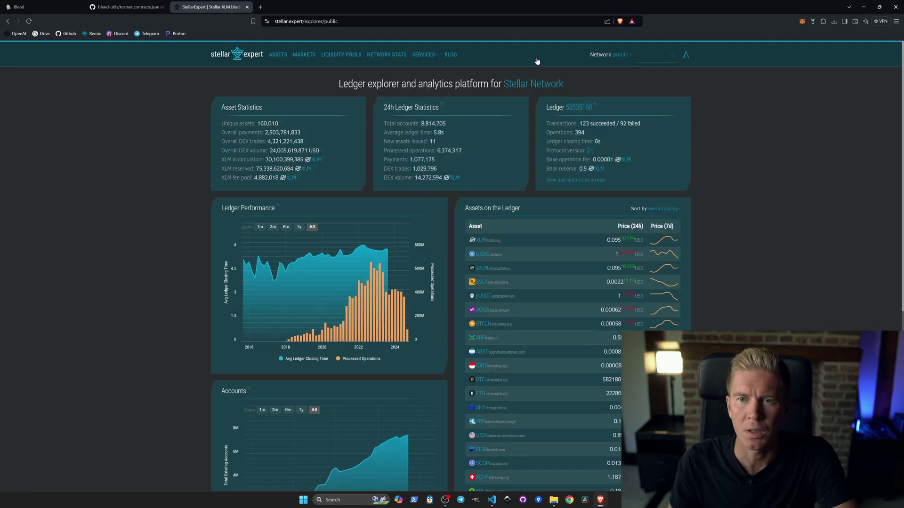
{"action": "left_click", "coordinate": [621, 55]}
{"action": "left_click", "coordinate": [621, 80]}
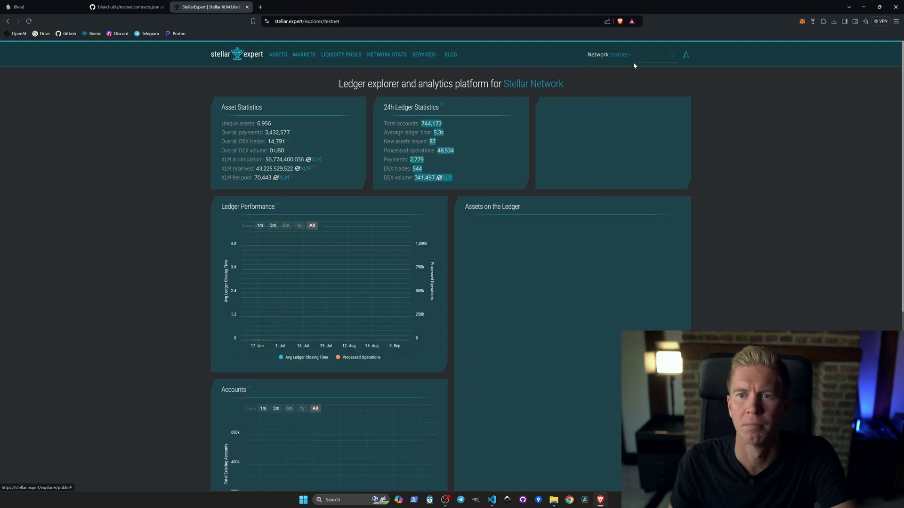
Step: Look up the pasted pool contract ID and show its Interface function list
{"action": "left_click", "coordinate": [649, 55]}
{"action": "key", "text": "ctrl+v"}
{"action": "key", "text": "Return"}
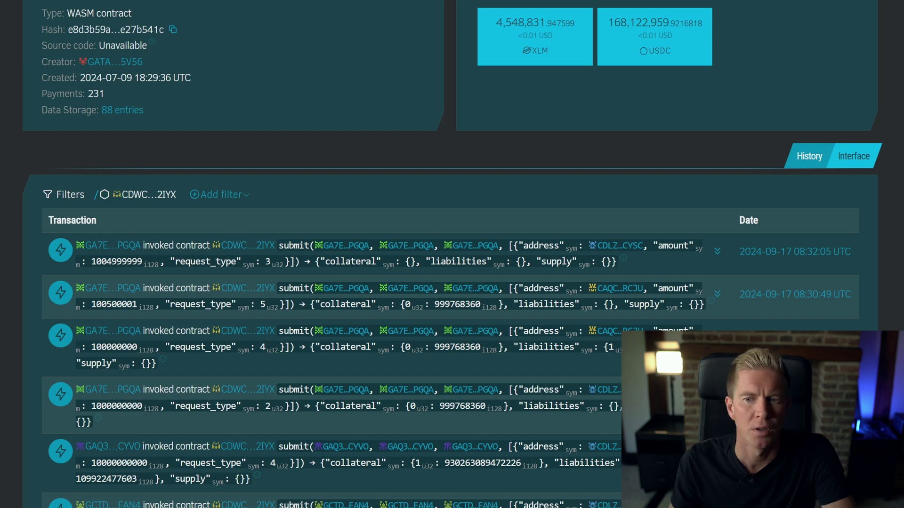
{"action": "left_click", "coordinate": [871, 162]}
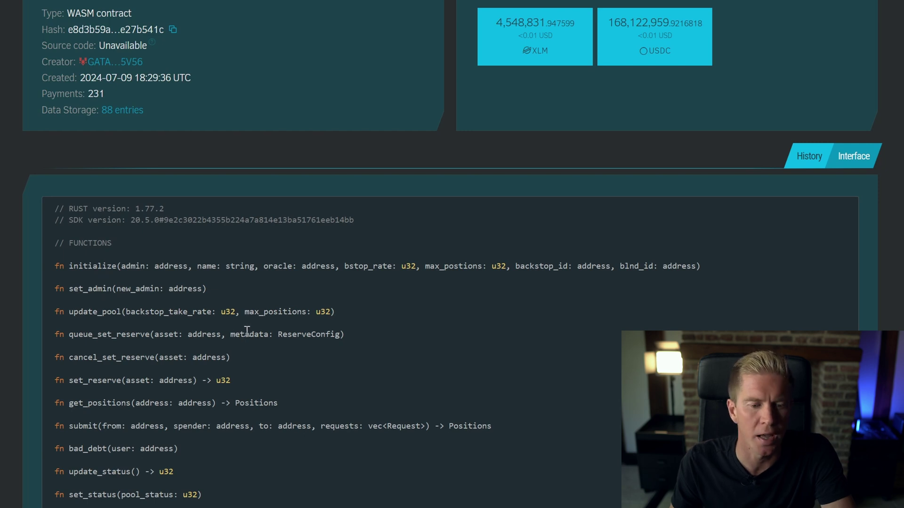
{"action": "scroll", "coordinate": [247, 329], "scroll_direction": "down", "scroll_amount": 3}
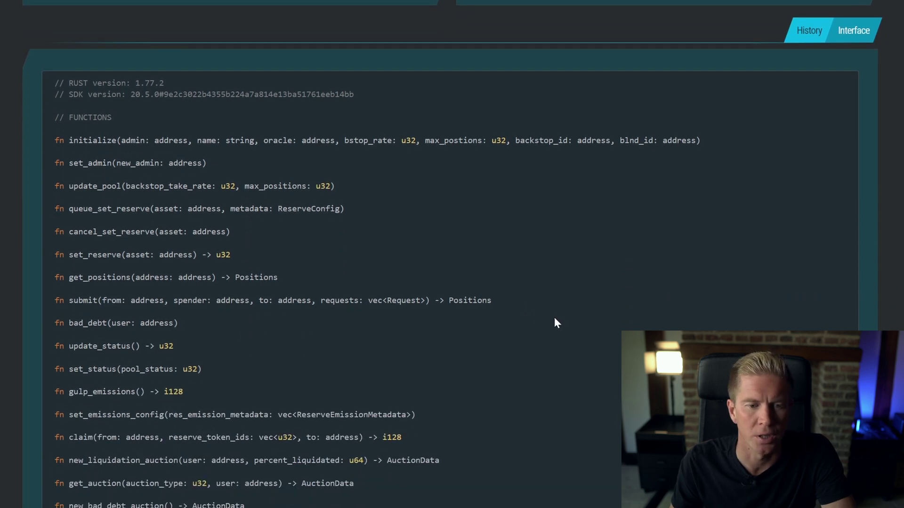
{"action": "left_click_drag", "start_coordinate": [451, 297], "coordinate": [67, 301]}
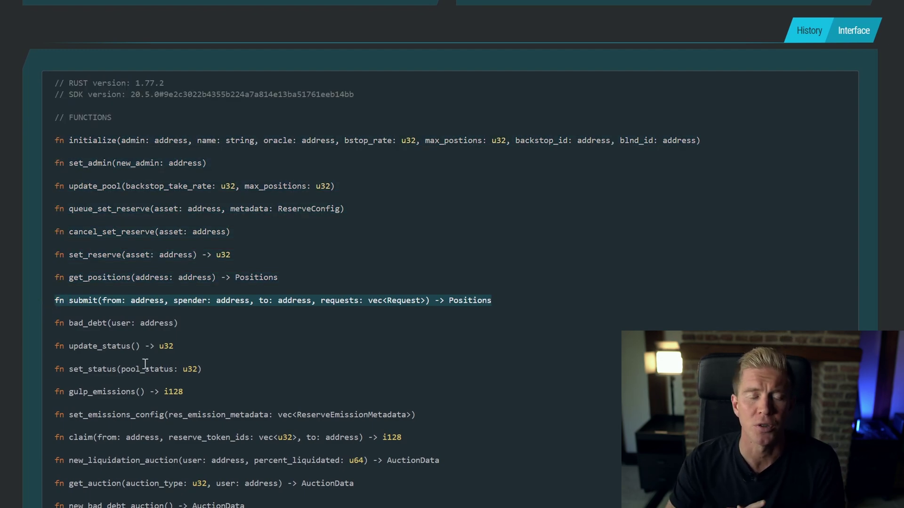
{"action": "left_click", "coordinate": [461, 301]}
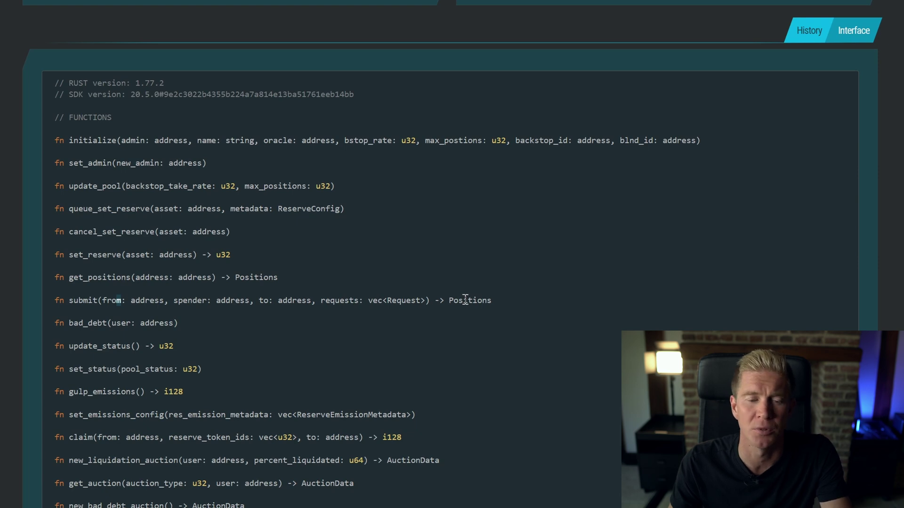
{"action": "scroll", "coordinate": [467, 295], "scroll_direction": "down", "scroll_amount": 10}
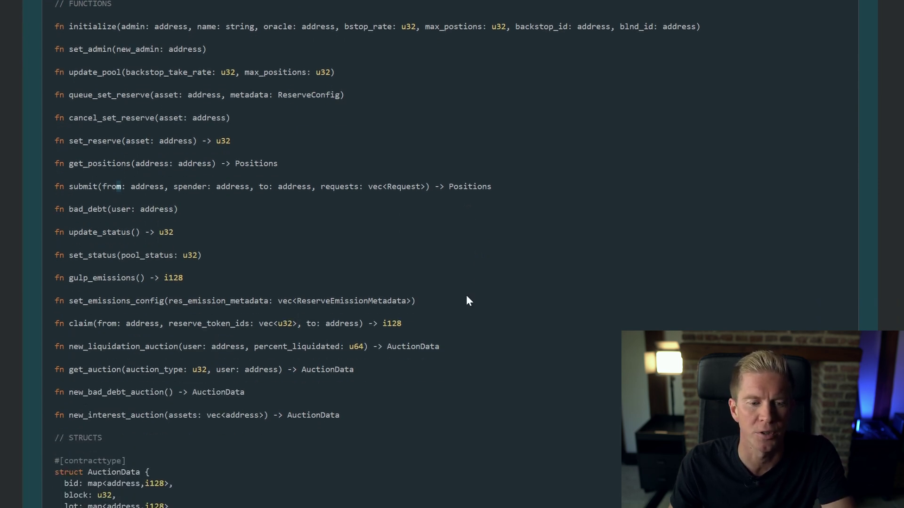
{"action": "scroll", "coordinate": [467, 294], "scroll_direction": "down", "scroll_amount": 4}
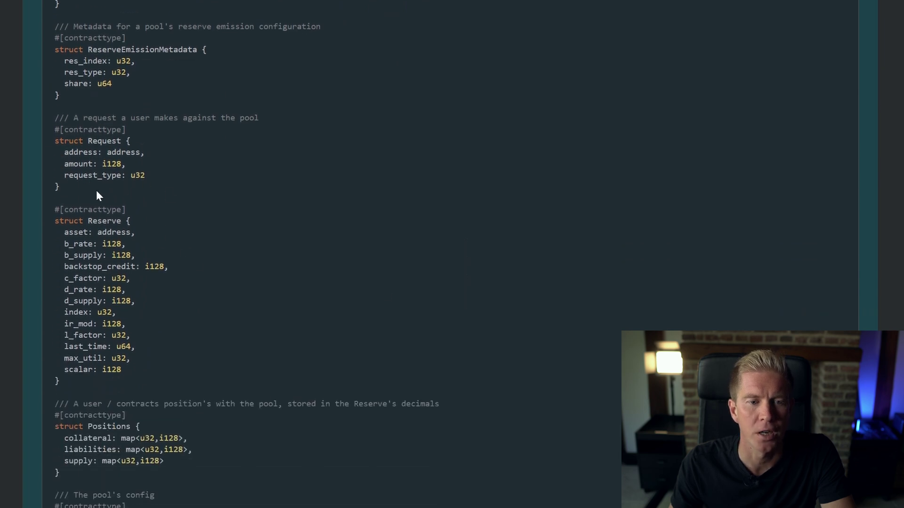
{"action": "left_click_drag", "start_coordinate": [96, 191], "coordinate": [59, 140]}
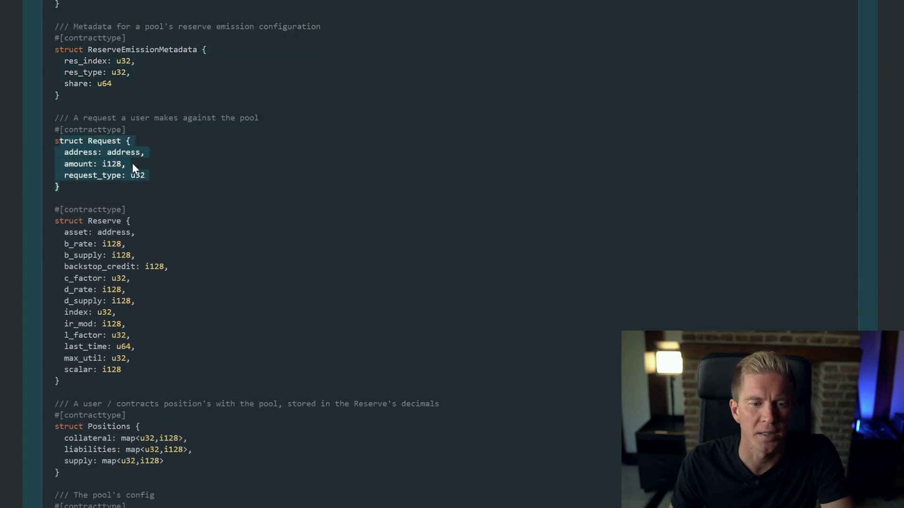
{"action": "scroll", "coordinate": [247, 202], "scroll_direction": "down", "scroll_amount": 1}
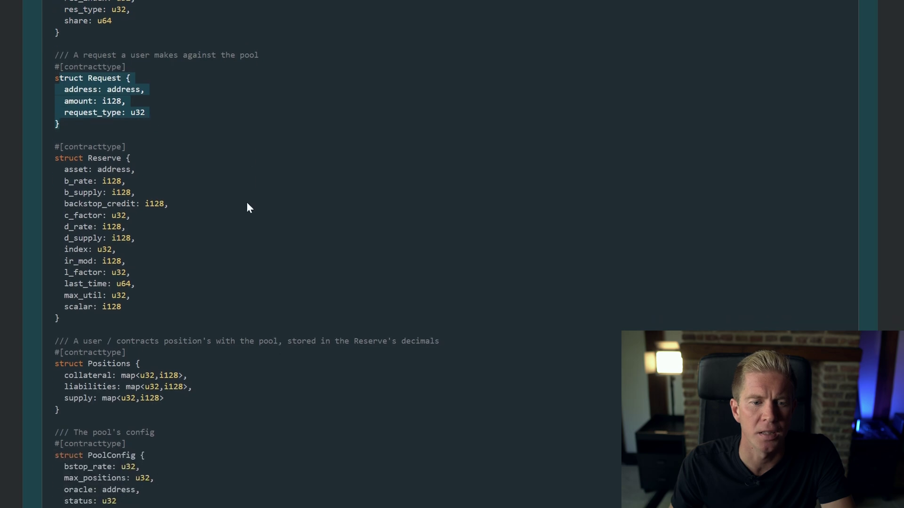
{"action": "scroll", "coordinate": [246, 202], "scroll_direction": "down", "scroll_amount": 7}
{"action": "scroll", "coordinate": [250, 207], "scroll_direction": "down", "scroll_amount": 7}
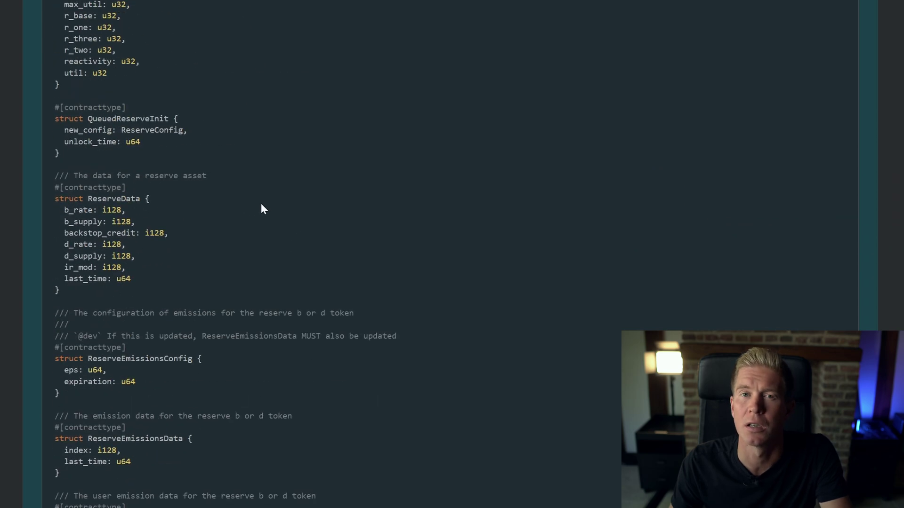
{"action": "scroll", "coordinate": [262, 210], "scroll_direction": "down", "scroll_amount": 8}
{"action": "scroll", "coordinate": [261, 210], "scroll_direction": "down", "scroll_amount": 3}
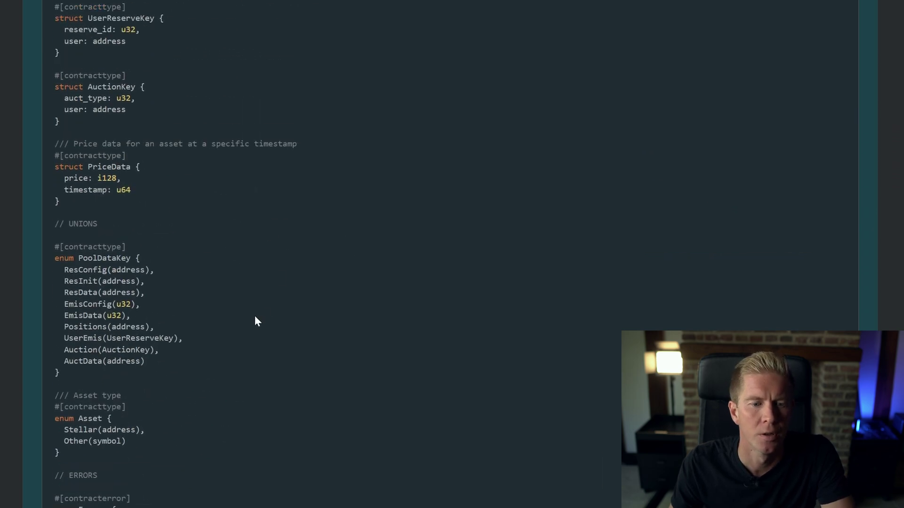
{"action": "scroll", "coordinate": [221, 273], "scroll_direction": "up", "scroll_amount": 20}
{"action": "scroll", "coordinate": [198, 240], "scroll_direction": "down", "scroll_amount": 4}
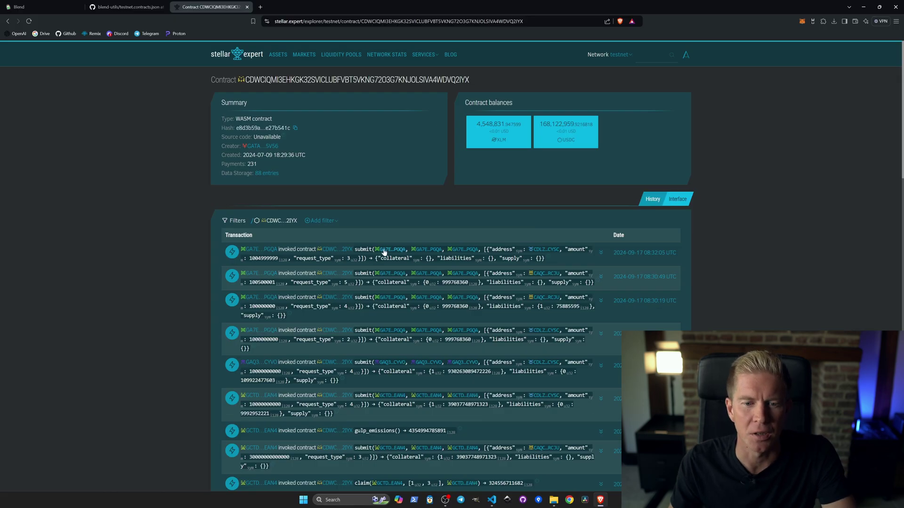
Step: Expand the latest pool transaction to inspect the 99.9999999 XLM credited and debited lines
{"action": "key", "text": "ctrl+plus"}
{"action": "key", "text": "ctrl+plus"}
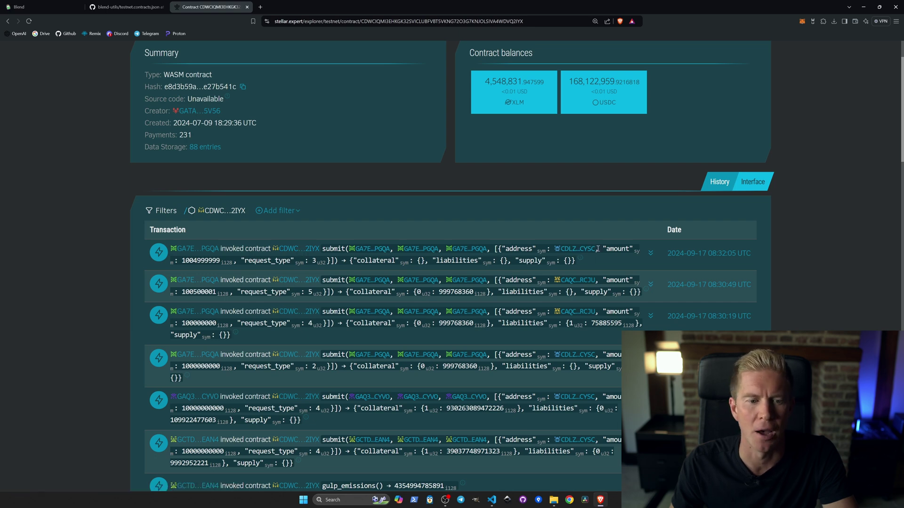
{"action": "left_click", "coordinate": [650, 253]}
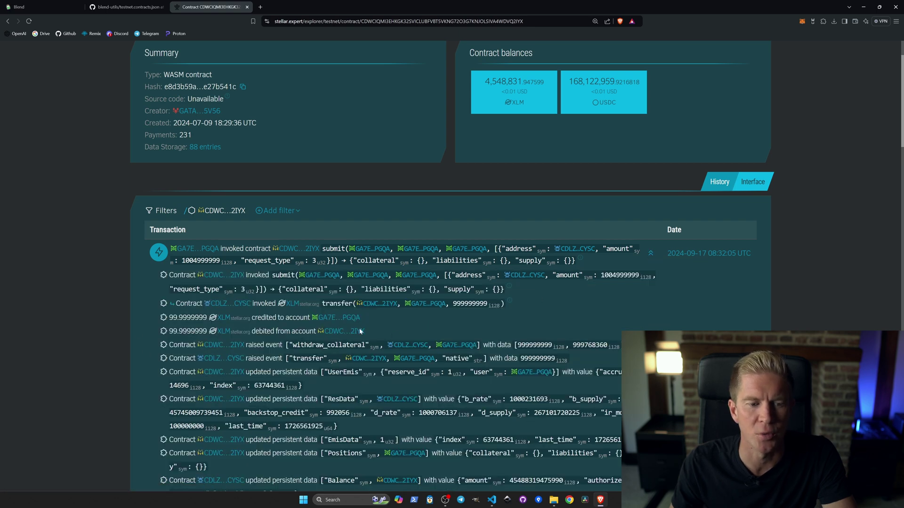
{"action": "left_click_drag", "start_coordinate": [170, 318], "coordinate": [387, 332]}
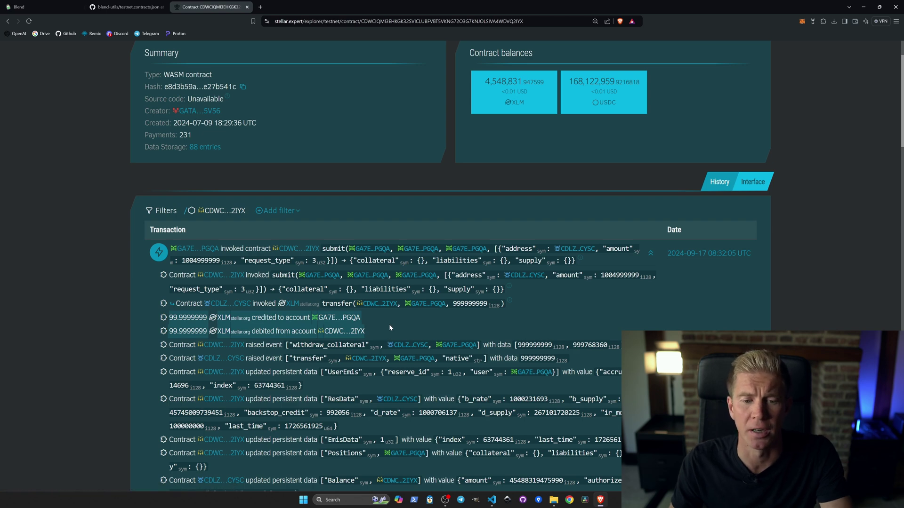
{"action": "left_click", "coordinate": [385, 324]}
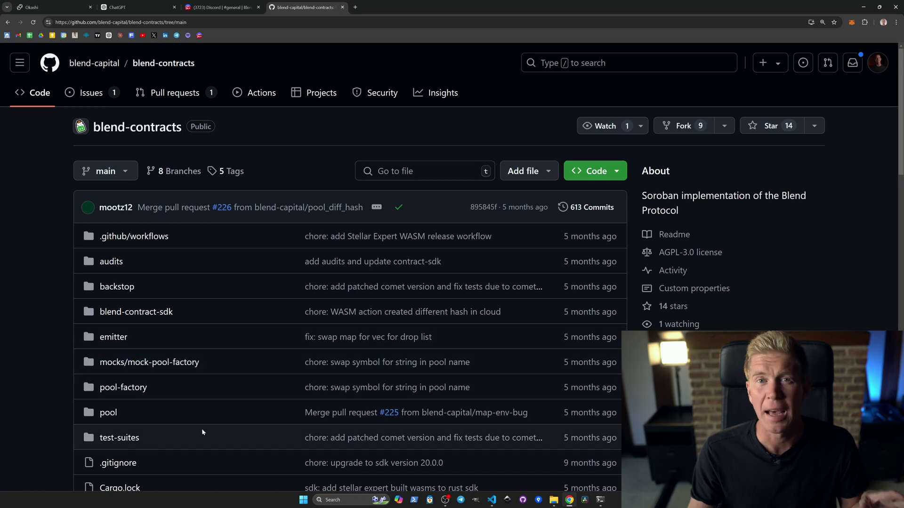
Step: Navigate to test-suites/tests/test_wasm_happy_path.rs in the blend-contracts repository
{"action": "left_click", "coordinate": [128, 438]}
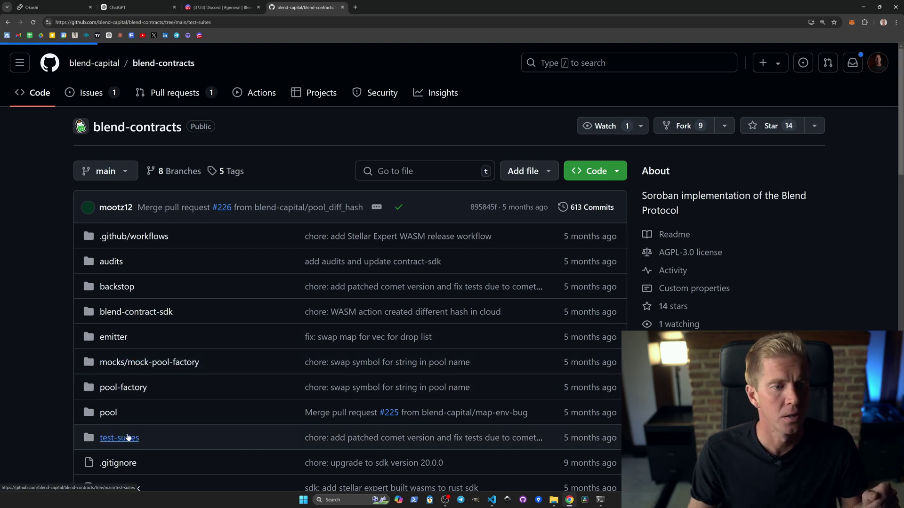
{"action": "left_click", "coordinate": [244, 299]}
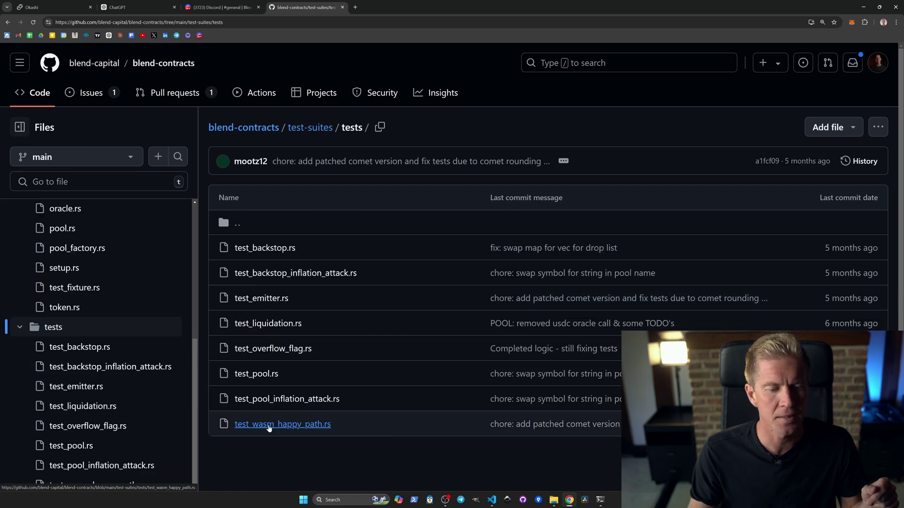
{"action": "left_click", "coordinate": [270, 426]}
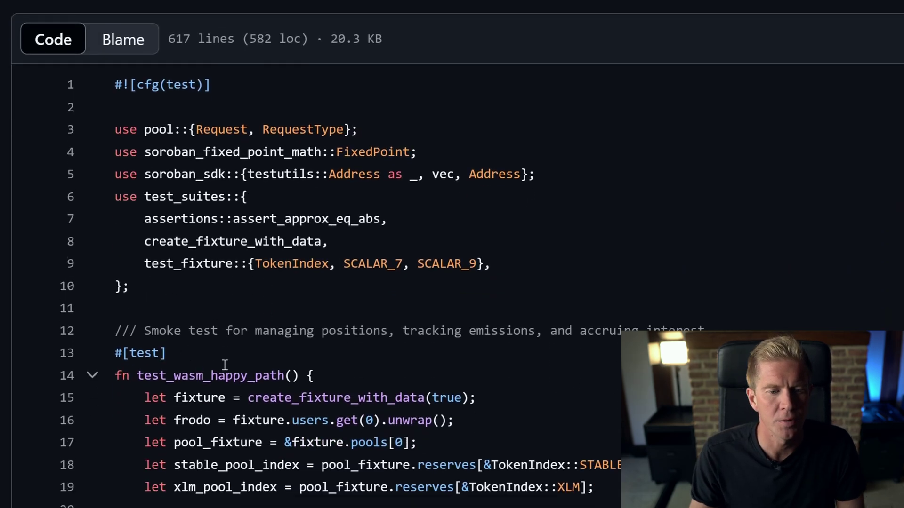
{"action": "scroll", "coordinate": [225, 362], "scroll_direction": "down", "scroll_amount": 2}
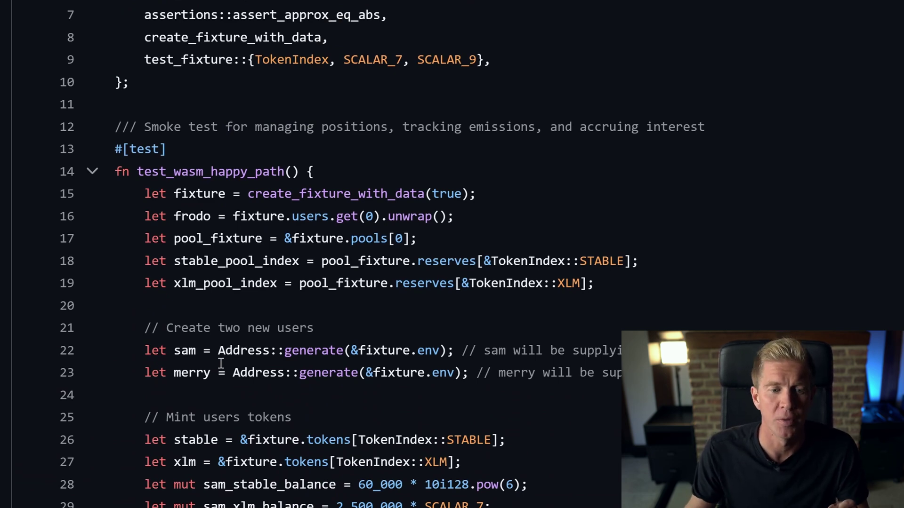
{"action": "scroll", "coordinate": [212, 473], "scroll_direction": "down", "scroll_amount": 3}
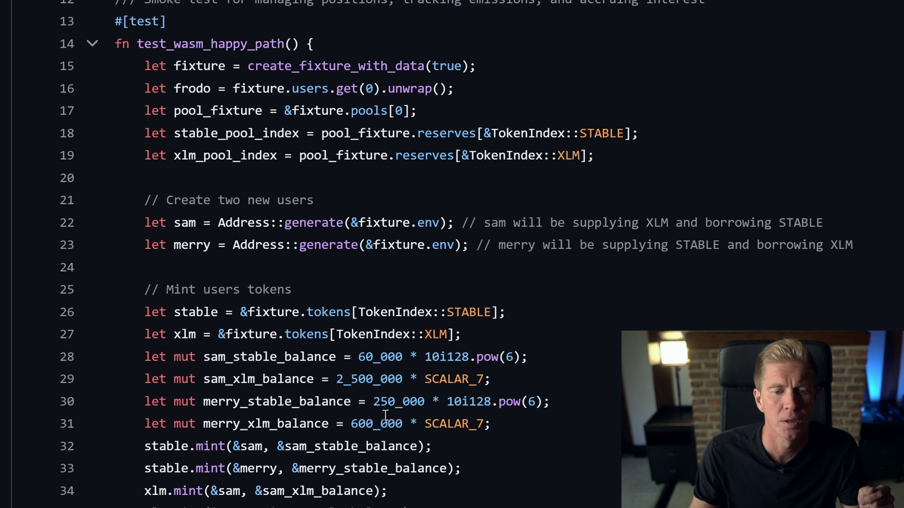
{"action": "scroll", "coordinate": [385, 414], "scroll_direction": "down", "scroll_amount": 1}
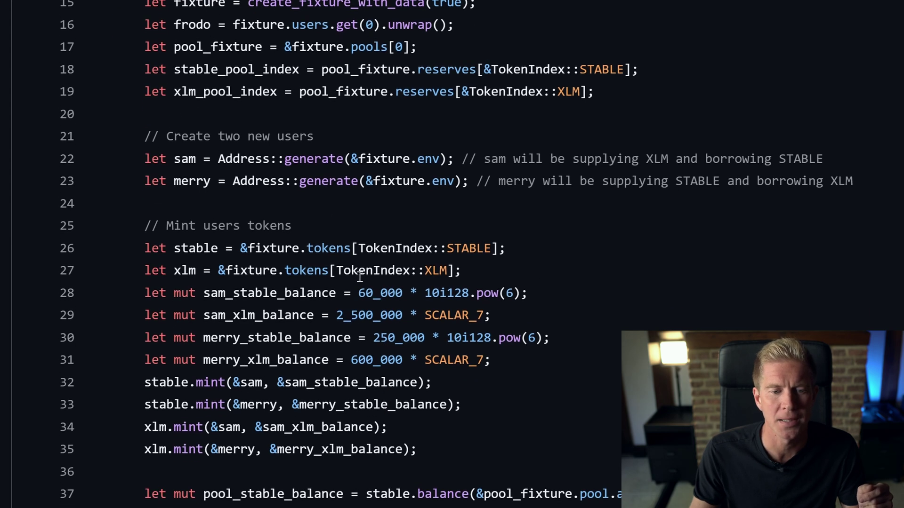
{"action": "scroll", "coordinate": [429, 392], "scroll_direction": "down", "scroll_amount": 1}
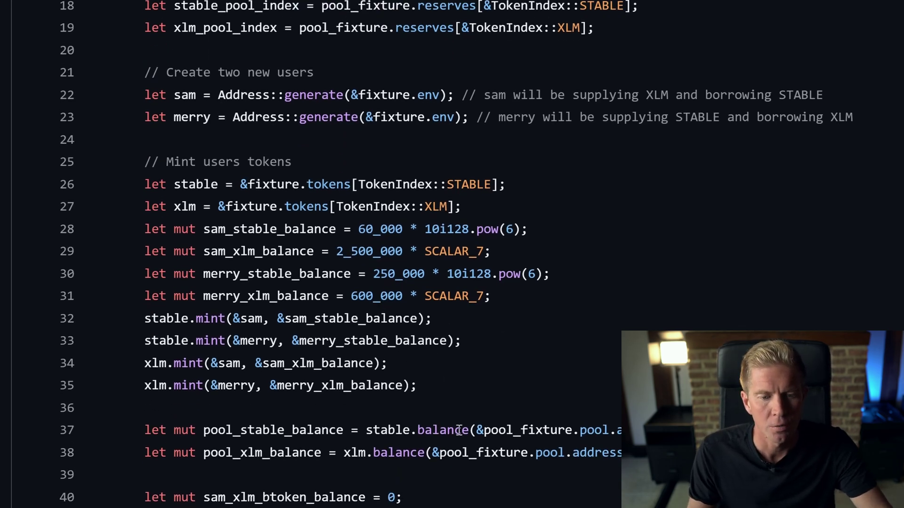
{"action": "scroll", "coordinate": [459, 430], "scroll_direction": "down", "scroll_amount": 1}
{"action": "scroll", "coordinate": [459, 431], "scroll_direction": "down", "scroll_amount": 1}
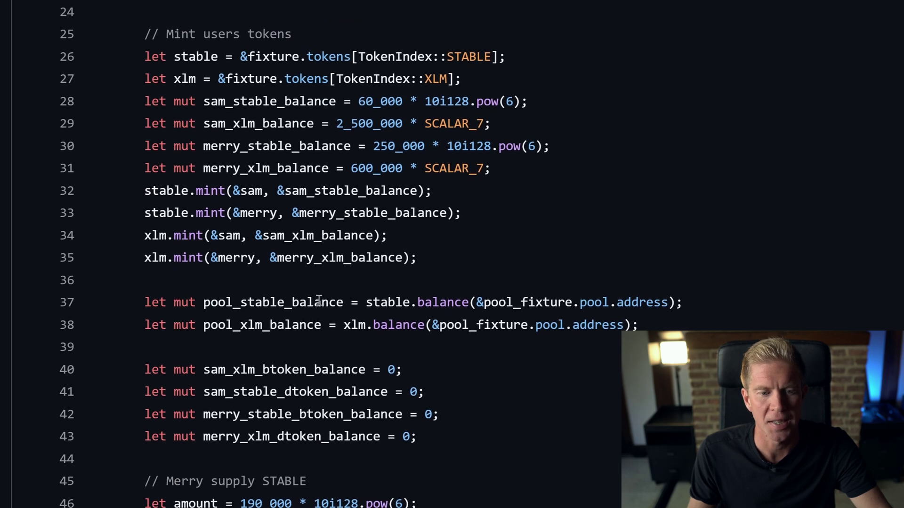
{"action": "scroll", "coordinate": [408, 399], "scroll_direction": "down", "scroll_amount": 1}
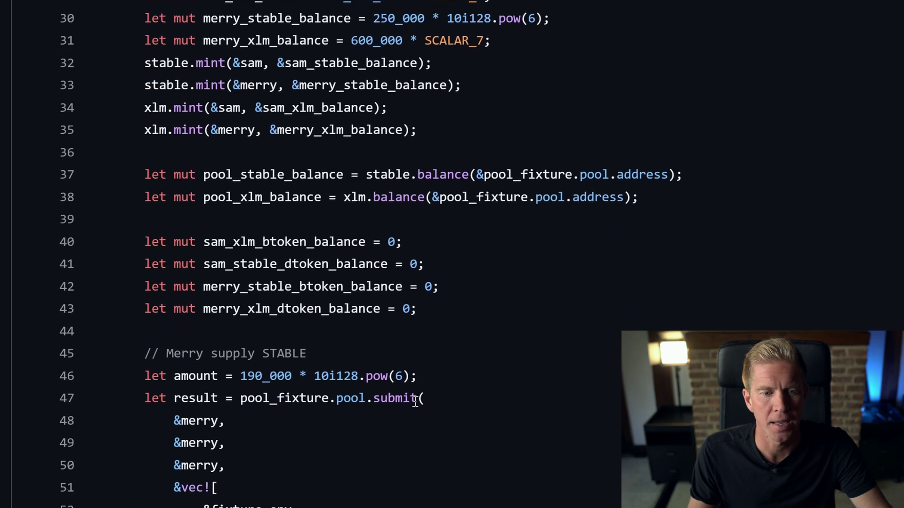
{"action": "scroll", "coordinate": [465, 386], "scroll_direction": "down", "scroll_amount": 3}
{"action": "left_click", "coordinate": [281, 291]}
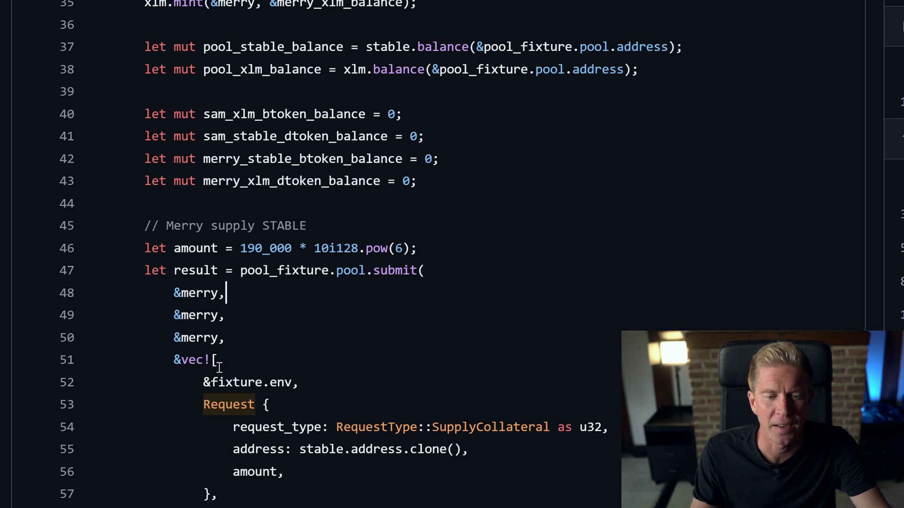
{"action": "left_click_drag", "start_coordinate": [199, 376], "coordinate": [292, 373]}
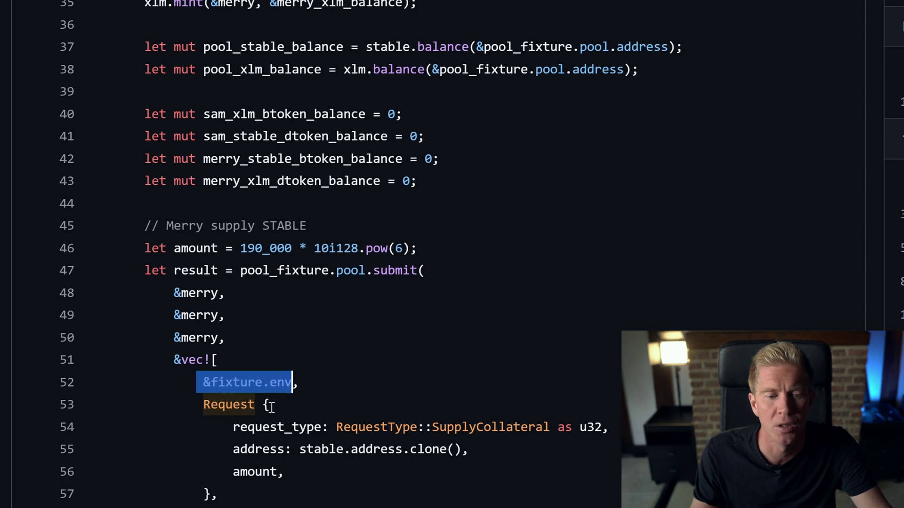
{"action": "left_click_drag", "start_coordinate": [203, 405], "coordinate": [263, 405]}
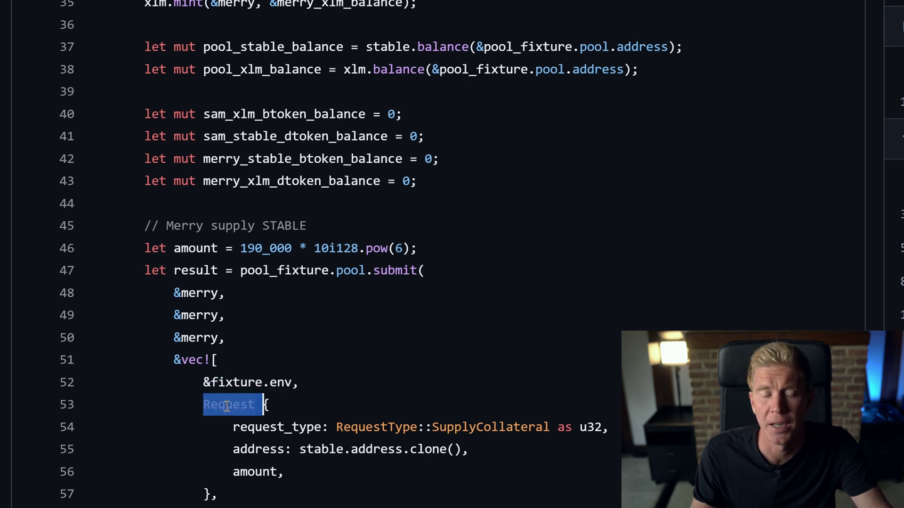
{"action": "double_click", "coordinate": [244, 428]}
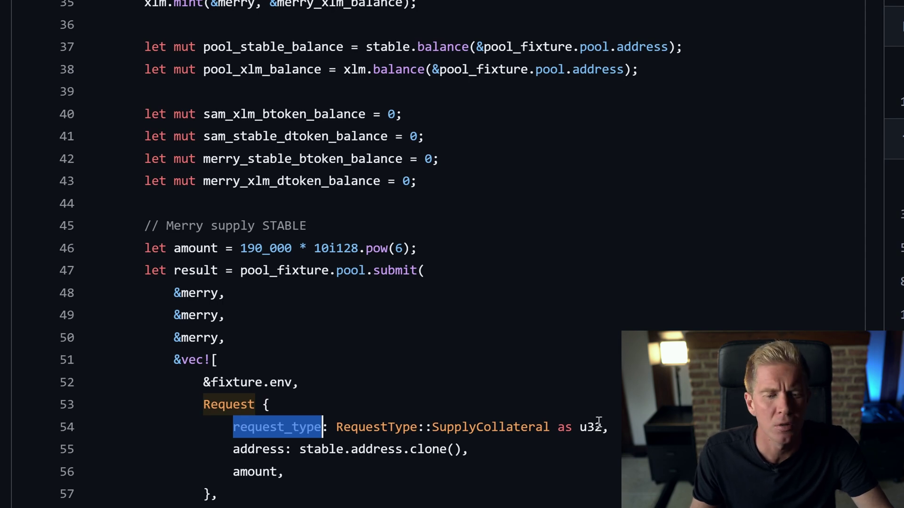
{"action": "double_click", "coordinate": [260, 451]}
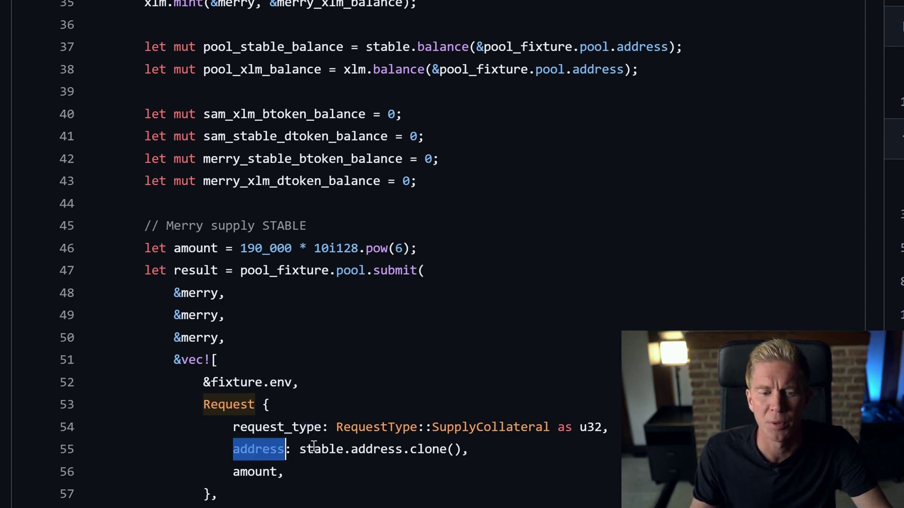
{"action": "left_click_drag", "start_coordinate": [302, 449], "coordinate": [462, 447]}
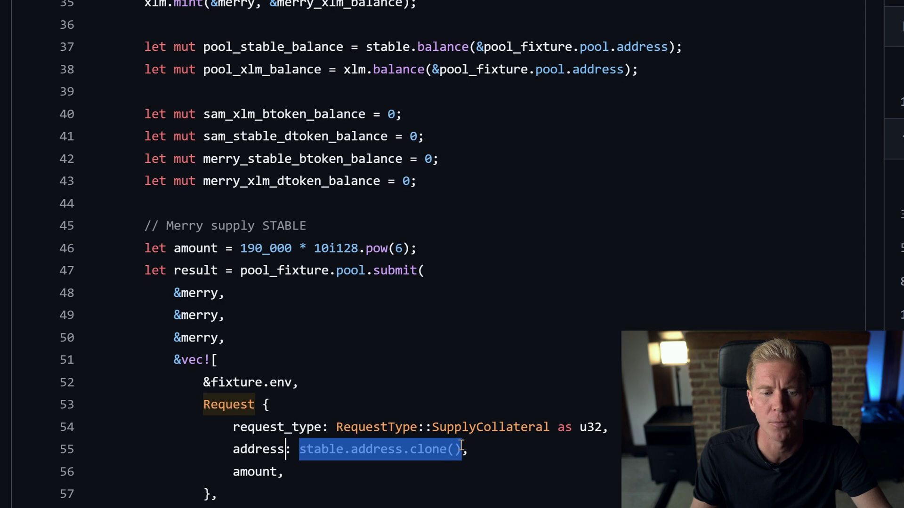
{"action": "double_click", "coordinate": [258, 470]}
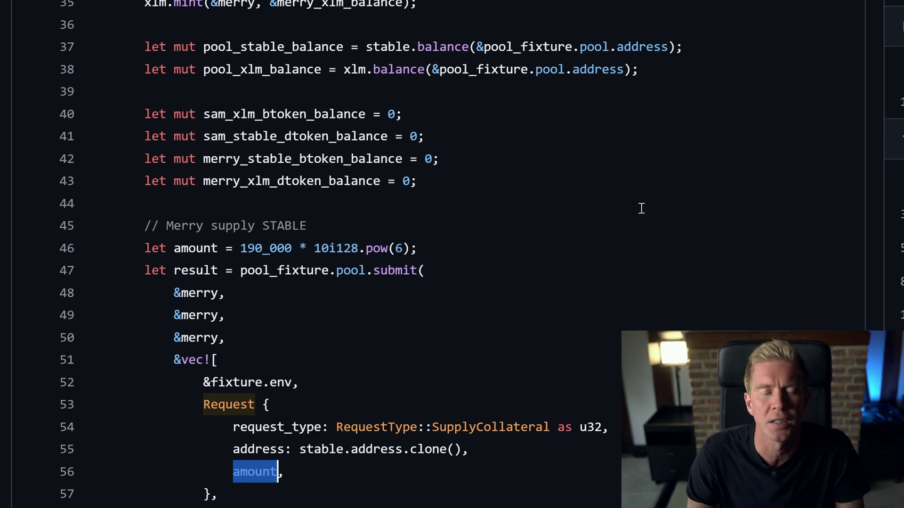
{"action": "scroll", "coordinate": [641, 208], "scroll_direction": "down", "scroll_amount": 20}
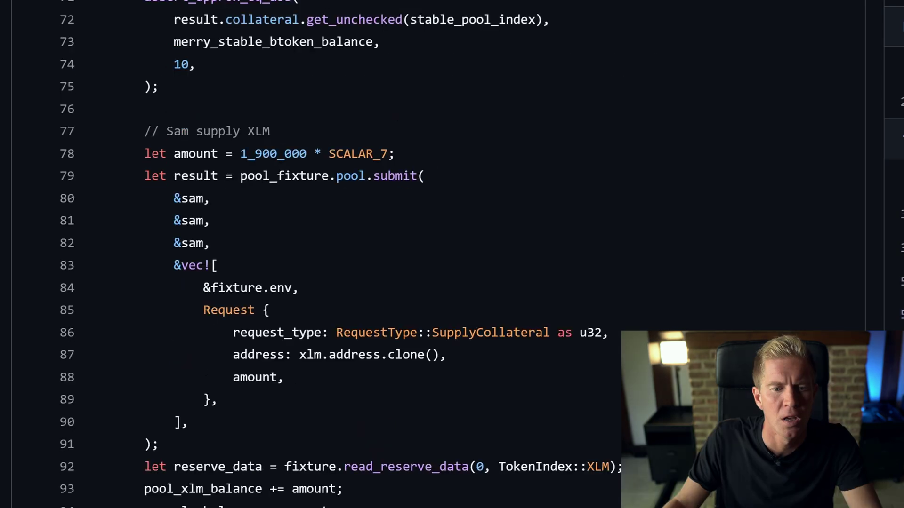
{"action": "scroll", "coordinate": [345, 257], "scroll_direction": "down", "scroll_amount": 6}
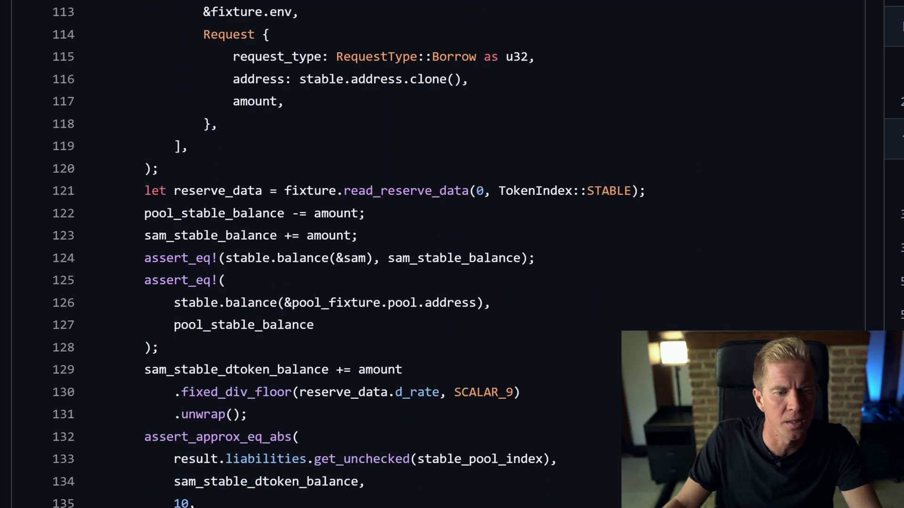
{"action": "scroll", "coordinate": [438, 254], "scroll_direction": "down", "scroll_amount": 4}
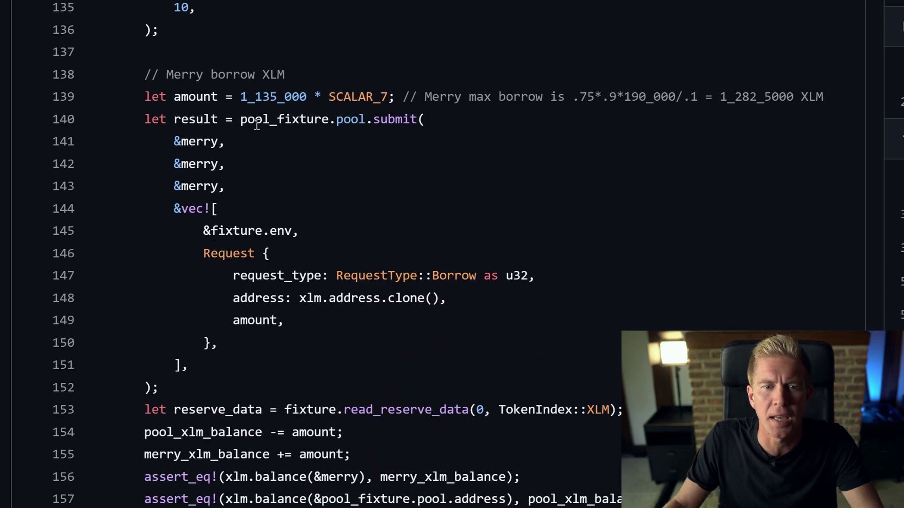
{"action": "double_click", "coordinate": [393, 119]}
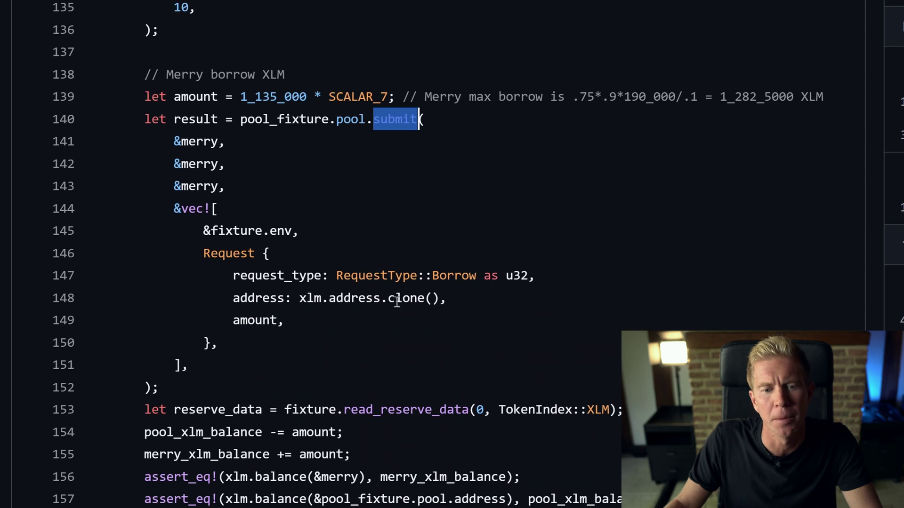
{"action": "left_click", "coordinate": [433, 275]}
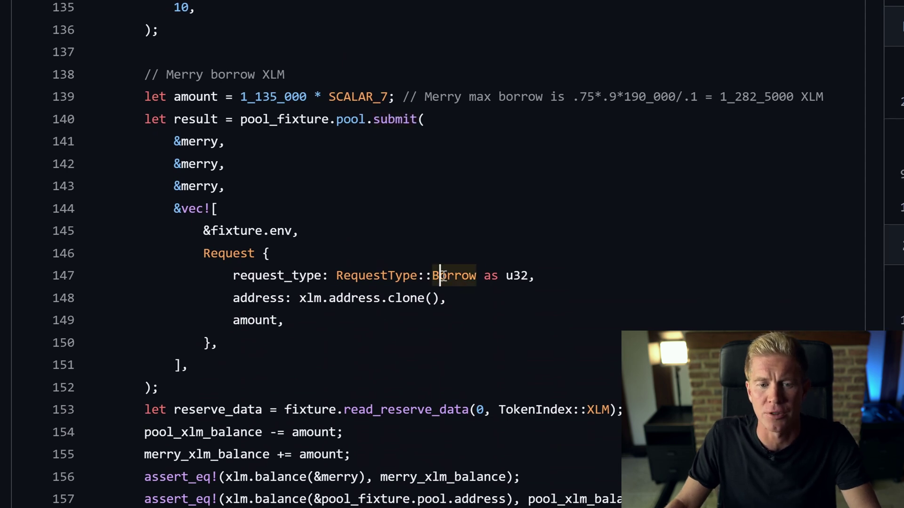
{"action": "double_click", "coordinate": [433, 276]}
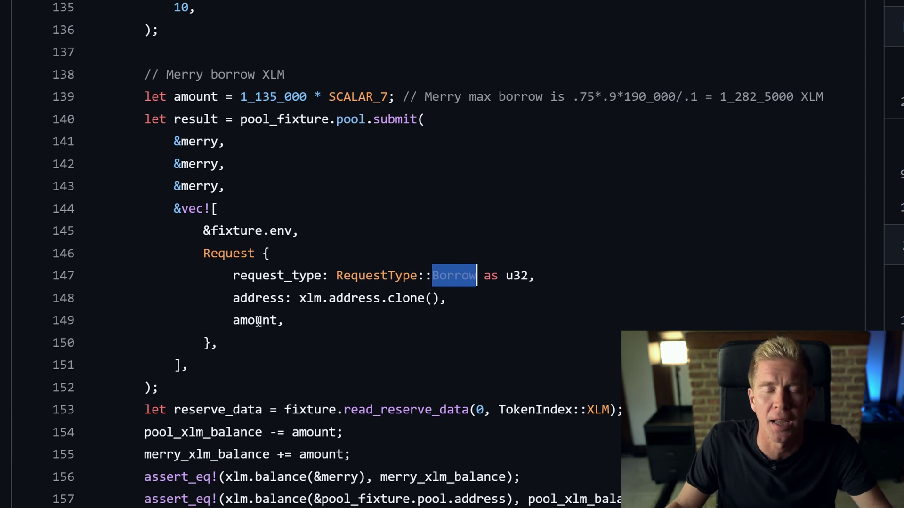
{"action": "double_click", "coordinate": [302, 298]}
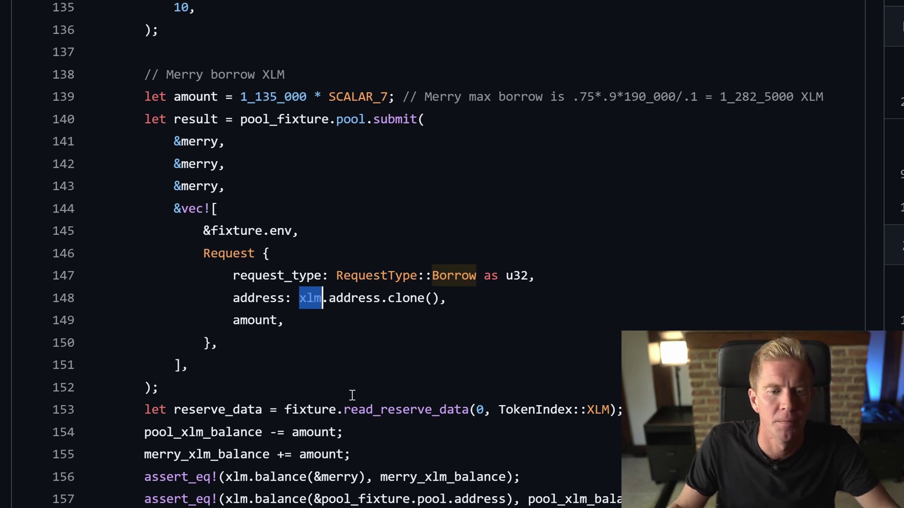
{"action": "left_click", "coordinate": [228, 186]}
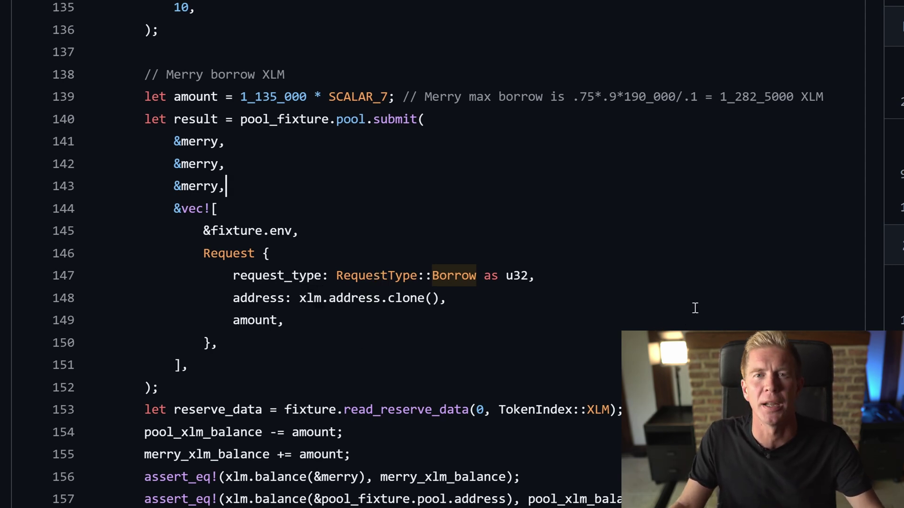